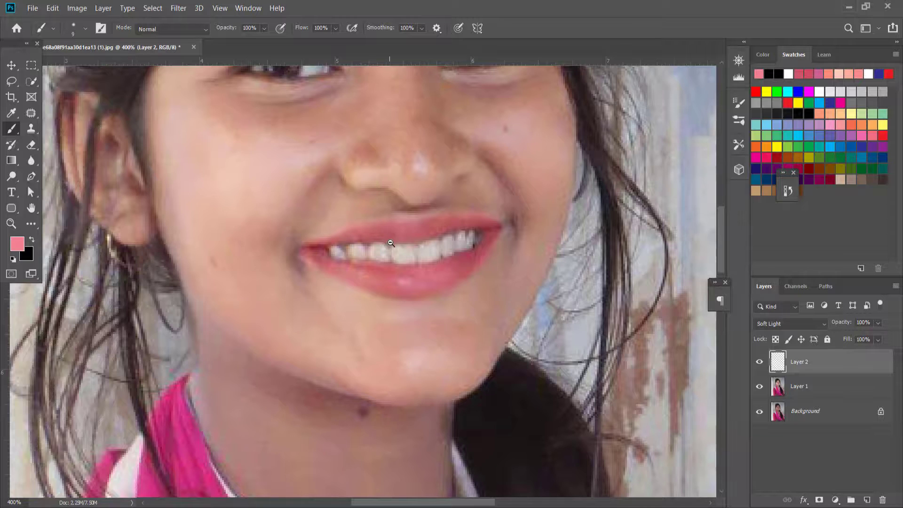
{"action": "left_click", "coordinate": [391, 243], "text": "alt"}
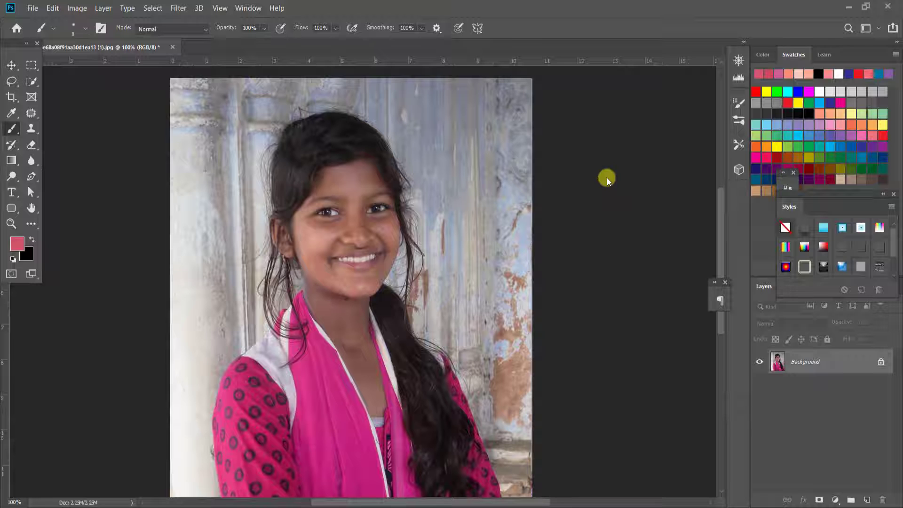
{"action": "left_click", "coordinate": [371, 228]}
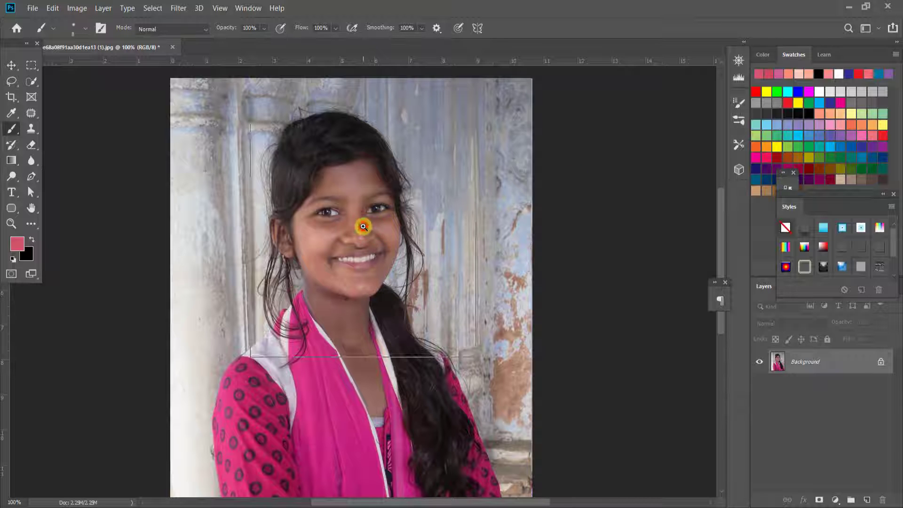
{"action": "left_click", "coordinate": [363, 227]}
{"action": "left_click", "coordinate": [365, 226], "text": "alt"}
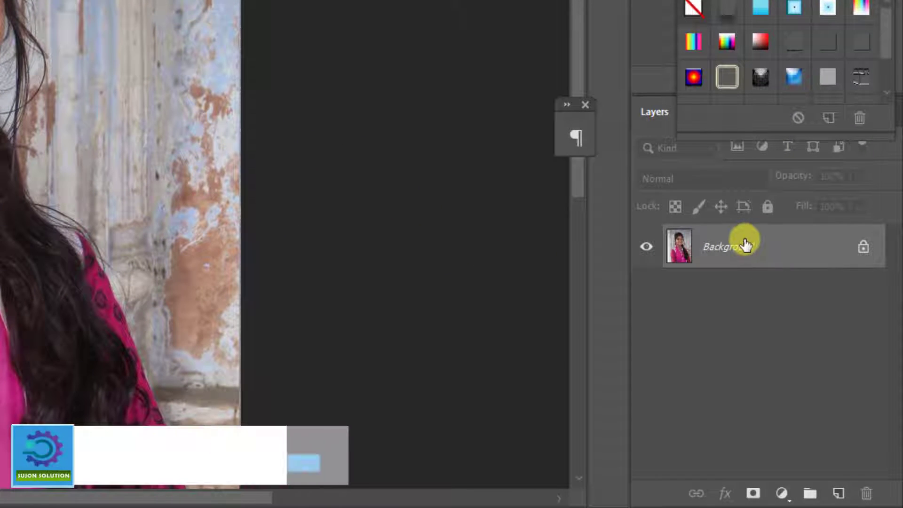
- Duplicate the Background layer, keeping the suggested name Background copy
{"action": "right_click", "coordinate": [730, 247]}
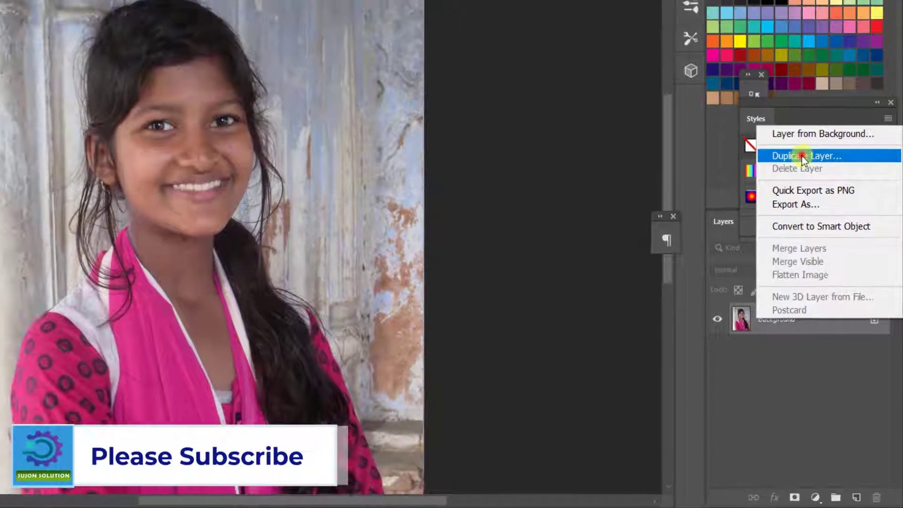
{"action": "left_click", "coordinate": [791, 21]}
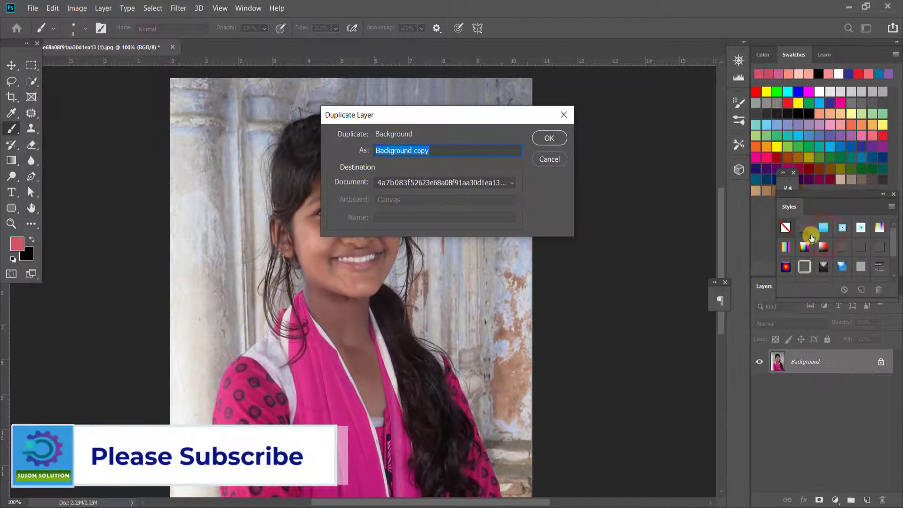
{"action": "left_click", "coordinate": [551, 138]}
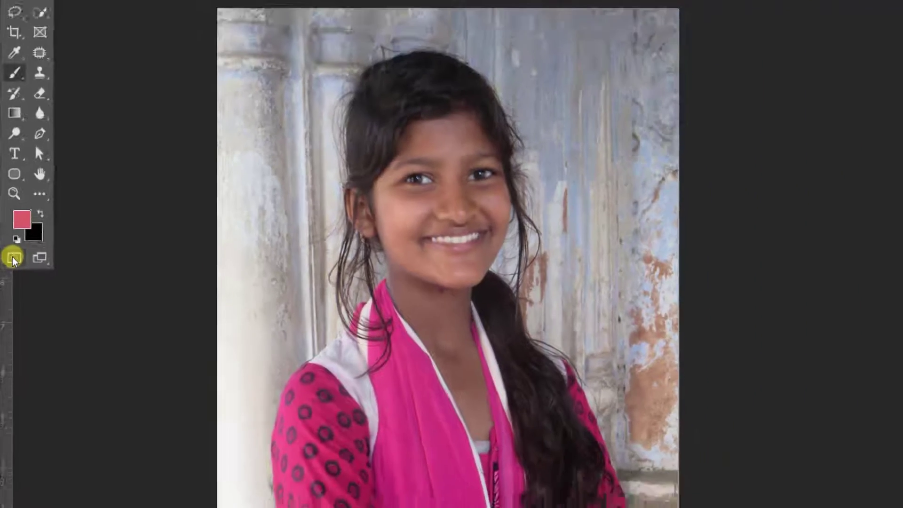
- Enter Quick Mask mode with the colour indicating Selected Areas and the mask colour set to orange fa9e26
{"action": "double_click", "coordinate": [22, 232]}
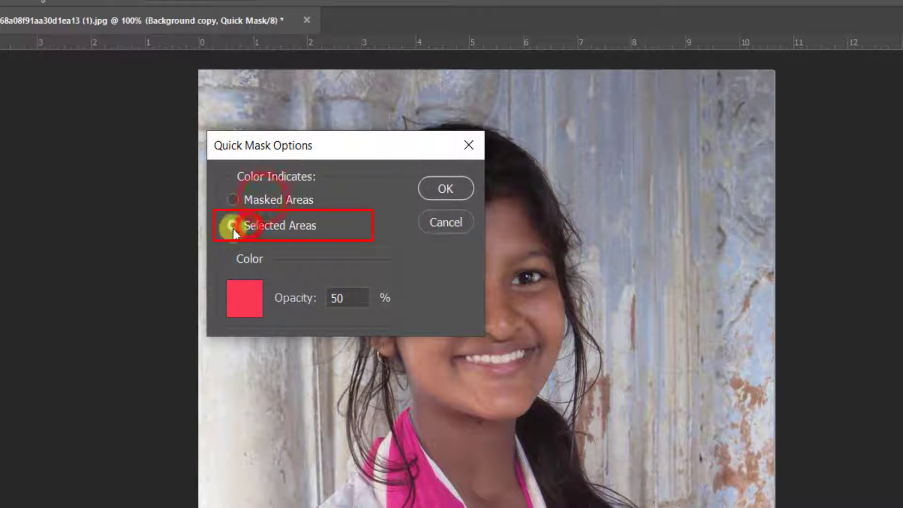
{"action": "left_click", "coordinate": [245, 301]}
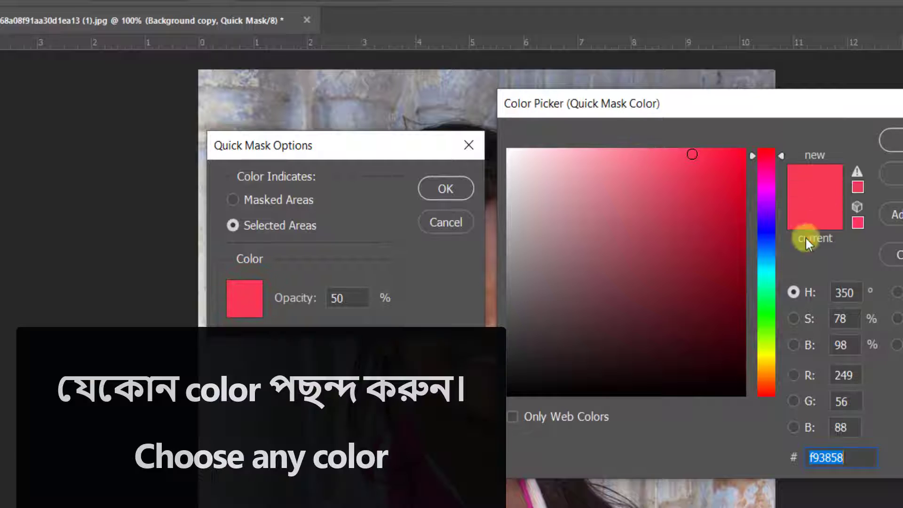
{"action": "mouse_move", "coordinate": [758, 372]}
{"action": "left_mouse_down"}
{"action": "mouse_move", "coordinate": [767, 332]}
{"action": "mouse_move", "coordinate": [767, 373]}
{"action": "left_mouse_up"}
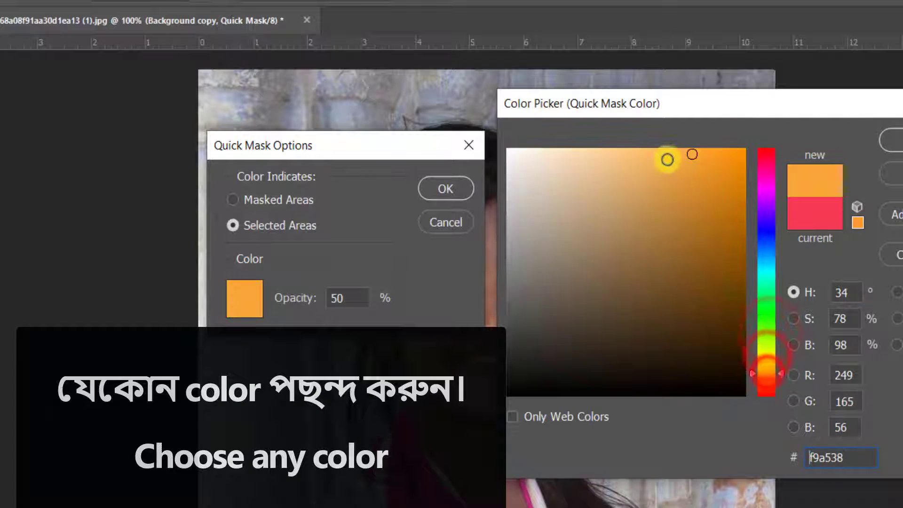
{"action": "left_click", "coordinate": [669, 154]}
{"action": "left_click", "coordinate": [704, 151]}
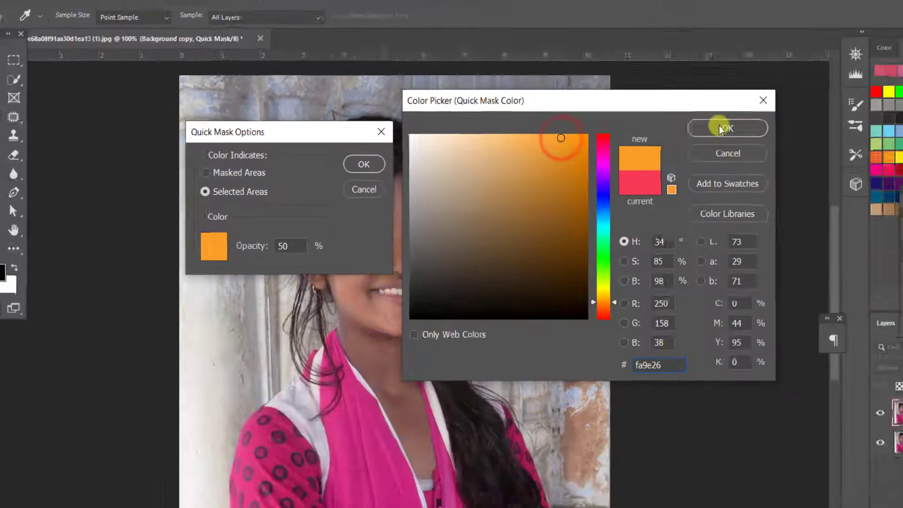
{"action": "left_click", "coordinate": [895, 139]}
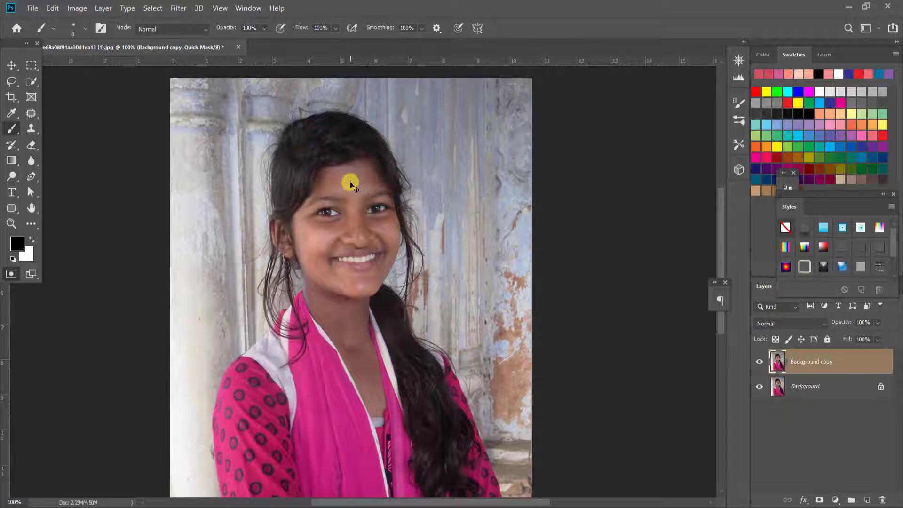
- Paint a quick mask outline with the Brush tool along the forehead hairline and down the edge of the face
{"action": "left_click", "coordinate": [347, 182], "text": "ctrl"}
{"action": "left_click", "coordinate": [322, 172], "text": "ctrl"}
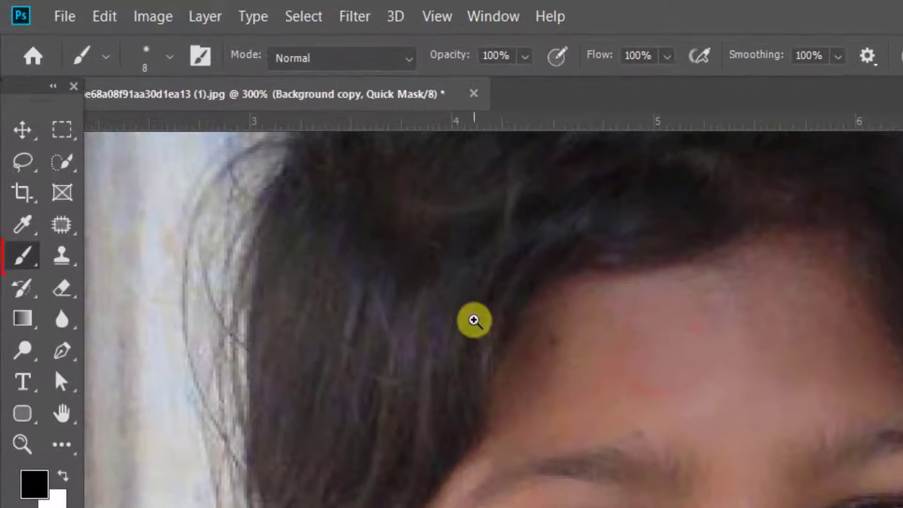
{"action": "right_click", "coordinate": [18, 257]}
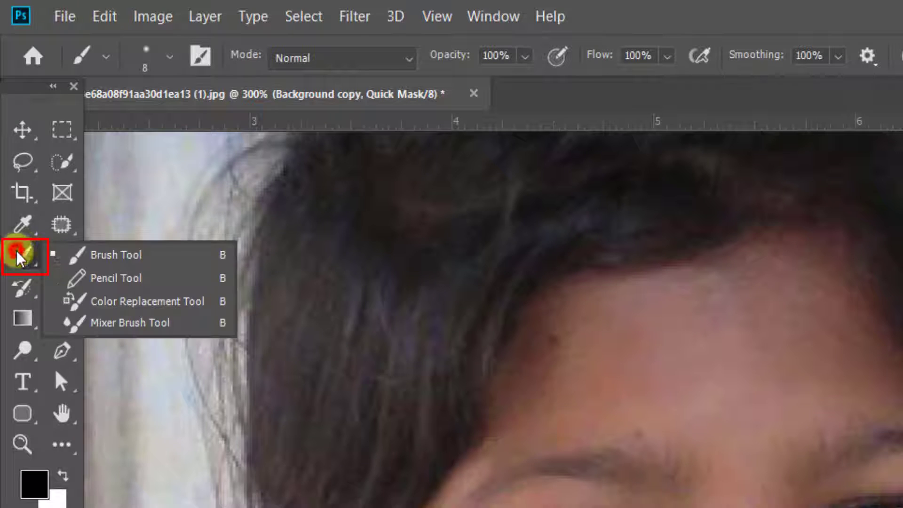
{"action": "left_click", "coordinate": [70, 254]}
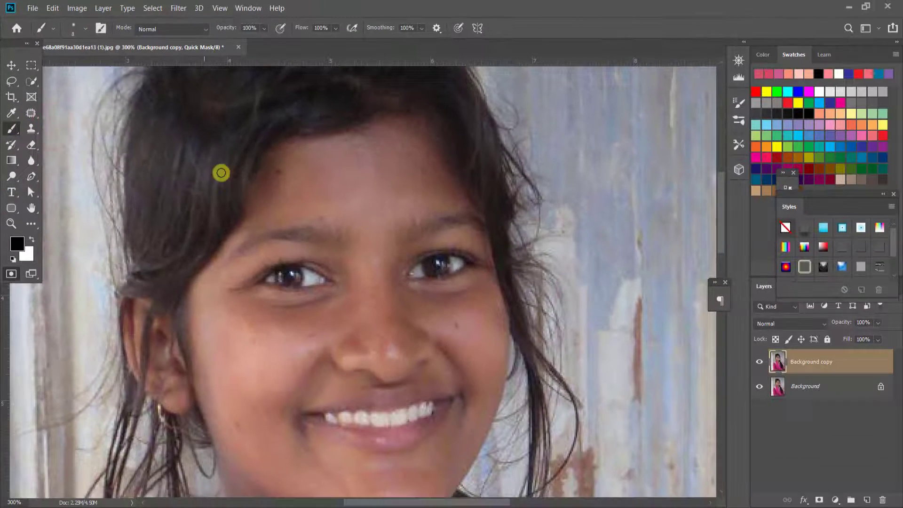
{"action": "left_click_drag", "start_coordinate": [271, 154], "coordinate": [357, 125]}
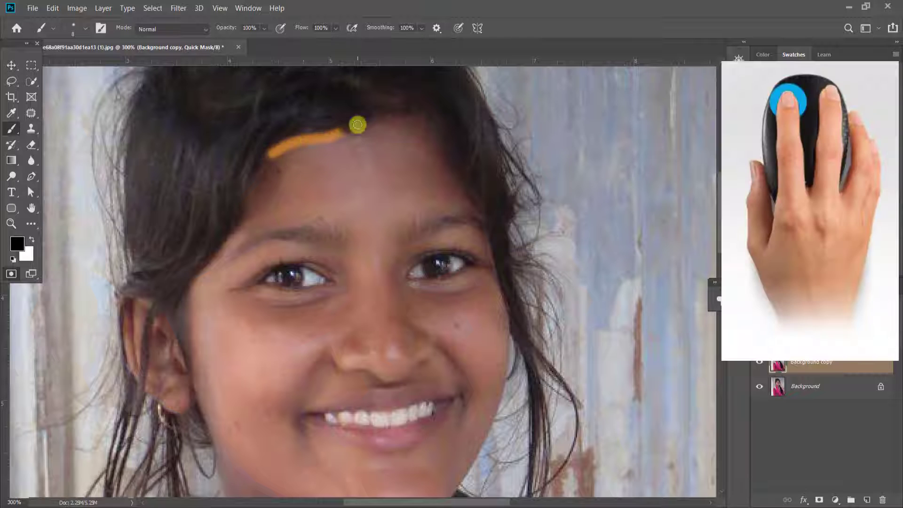
{"action": "mouse_move", "coordinate": [456, 169]}
{"action": "left_mouse_down"}
{"action": "mouse_move", "coordinate": [485, 229]}
{"action": "mouse_move", "coordinate": [511, 337]}
{"action": "mouse_move", "coordinate": [504, 305]}
{"action": "left_mouse_up"}
{"action": "scroll", "coordinate": [512, 338], "scroll_direction": "up", "scroll_amount": 1}
{"action": "mouse_move", "coordinate": [504, 305]}
{"action": "left_mouse_down"}
{"action": "mouse_move", "coordinate": [494, 371]}
{"action": "mouse_move", "coordinate": [446, 478]}
{"action": "left_mouse_up"}
- Complete the mask outline along the hair side of the face and paint over the visible ear
{"action": "mouse_move", "coordinate": [446, 478]}
{"action": "left_mouse_down"}
{"action": "mouse_move", "coordinate": [439, 388]}
{"action": "mouse_move", "coordinate": [415, 363]}
{"action": "mouse_move", "coordinate": [407, 373]}
{"action": "mouse_move", "coordinate": [339, 302]}
{"action": "mouse_move", "coordinate": [380, 426]}
{"action": "mouse_move", "coordinate": [249, 171]}
{"action": "mouse_move", "coordinate": [291, 211]}
{"action": "mouse_move", "coordinate": [224, 131]}
{"action": "mouse_move", "coordinate": [221, 147]}
{"action": "mouse_move", "coordinate": [240, 133]}
{"action": "mouse_move", "coordinate": [246, 193]}
{"action": "left_mouse_up"}
{"action": "mouse_move", "coordinate": [277, 160]}
{"action": "left_mouse_down"}
{"action": "mouse_move", "coordinate": [267, 208]}
{"action": "mouse_move", "coordinate": [316, 272]}
{"action": "mouse_move", "coordinate": [287, 175]}
{"action": "mouse_move", "coordinate": [301, 273]}
{"action": "mouse_move", "coordinate": [282, 169]}
{"action": "left_mouse_up"}
{"action": "left_click_drag", "start_coordinate": [324, 220], "coordinate": [316, 124]}
{"action": "left_click_drag", "start_coordinate": [316, 123], "coordinate": [288, 320]}
{"action": "mouse_move", "coordinate": [288, 321]}
{"action": "left_mouse_down"}
{"action": "mouse_move", "coordinate": [323, 306]}
{"action": "mouse_move", "coordinate": [403, 139]}
{"action": "left_mouse_up"}
- Outline both eyebrows in the quick mask, leaving the brow hairs unpainted
{"action": "left_click", "coordinate": [430, 230], "text": "ctrl"}
{"action": "mouse_move", "coordinate": [515, 250]}
{"action": "left_mouse_down"}
{"action": "mouse_move", "coordinate": [424, 228]}
{"action": "mouse_move", "coordinate": [340, 260]}
{"action": "left_mouse_up"}
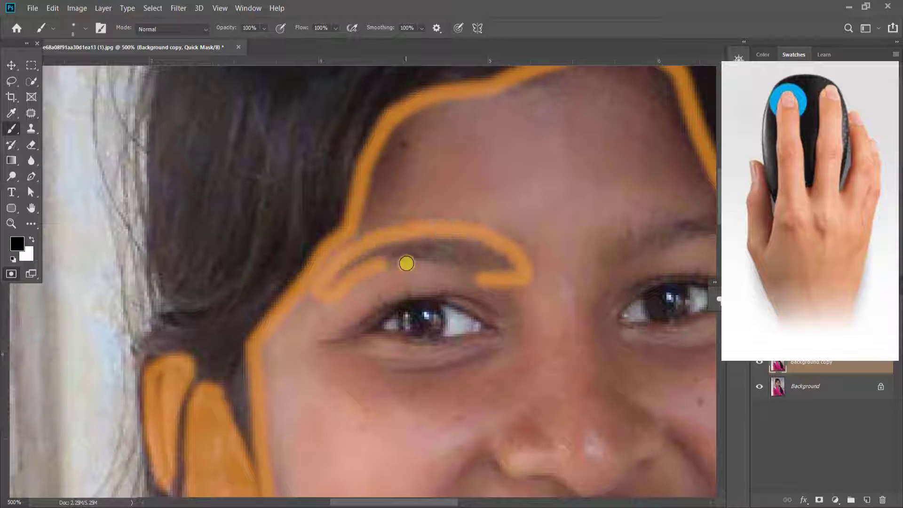
{"action": "mouse_move", "coordinate": [407, 264]}
{"action": "left_mouse_down"}
{"action": "mouse_move", "coordinate": [507, 265]}
{"action": "mouse_move", "coordinate": [417, 243]}
{"action": "left_mouse_up"}
{"action": "mouse_move", "coordinate": [618, 270]}
{"action": "left_mouse_down"}
{"action": "mouse_move", "coordinate": [479, 287]}
{"action": "mouse_move", "coordinate": [536, 224]}
{"action": "mouse_move", "coordinate": [468, 278]}
{"action": "mouse_move", "coordinate": [485, 283]}
{"action": "left_mouse_up"}
{"action": "left_click_drag", "start_coordinate": [553, 276], "coordinate": [533, 262]}
- Paint a mask outline around each eye, leaving the eyes themselves unpainted
{"action": "mouse_move", "coordinate": [441, 311]}
{"action": "left_mouse_down"}
{"action": "mouse_move", "coordinate": [527, 264]}
{"action": "mouse_move", "coordinate": [585, 287]}
{"action": "mouse_move", "coordinate": [549, 326]}
{"action": "mouse_move", "coordinate": [439, 330]}
{"action": "mouse_move", "coordinate": [460, 335]}
{"action": "left_mouse_up"}
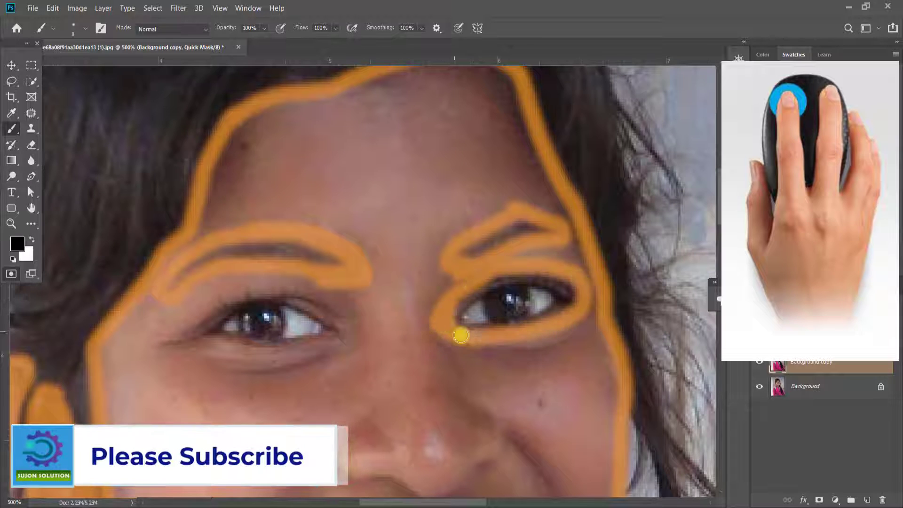
{"action": "scroll", "coordinate": [318, 268], "scroll_direction": "down", "scroll_amount": 1}
{"action": "mouse_move", "coordinate": [319, 268]}
{"action": "left_mouse_down"}
{"action": "mouse_move", "coordinate": [286, 242]}
{"action": "mouse_move", "coordinate": [221, 252]}
{"action": "mouse_move", "coordinate": [179, 295]}
{"action": "mouse_move", "coordinate": [247, 306]}
{"action": "mouse_move", "coordinate": [337, 280]}
{"action": "mouse_move", "coordinate": [296, 256]}
{"action": "left_mouse_up"}
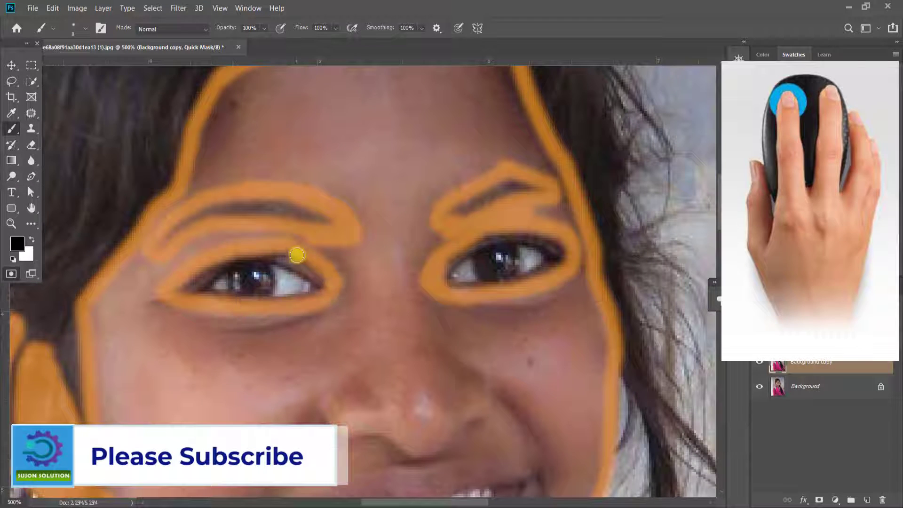
{"action": "mouse_move", "coordinate": [315, 304]}
{"action": "left_mouse_down"}
{"action": "mouse_move", "coordinate": [320, 269]}
{"action": "mouse_move", "coordinate": [298, 260]}
{"action": "left_mouse_up"}
- Paint a mask outline around the lips
{"action": "scroll", "coordinate": [298, 260], "scroll_direction": "down", "scroll_amount": 3}
{"action": "mouse_move", "coordinate": [263, 351]}
{"action": "left_mouse_down"}
{"action": "mouse_move", "coordinate": [447, 315]}
{"action": "mouse_move", "coordinate": [491, 387]}
{"action": "mouse_move", "coordinate": [339, 421]}
{"action": "mouse_move", "coordinate": [265, 352]}
{"action": "left_mouse_up"}
{"action": "scroll", "coordinate": [288, 327], "scroll_direction": "down", "scroll_amount": 2}
- Enlarge the soft brush and start filling the outlined face with mask, adjusting the brush size for tight areas
{"action": "right_click", "coordinate": [228, 293]}
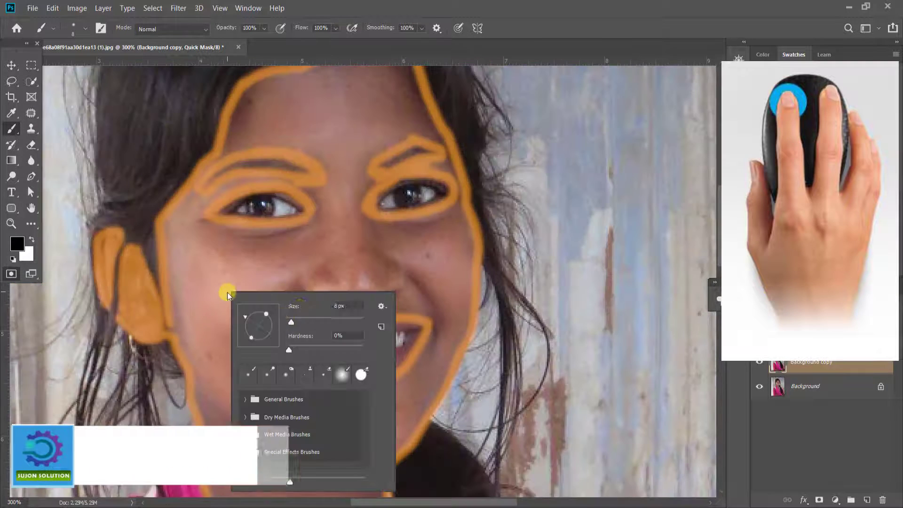
{"action": "left_click_drag", "start_coordinate": [297, 321], "coordinate": [301, 321]}
{"action": "mouse_move", "coordinate": [250, 278]}
{"action": "left_mouse_down"}
{"action": "mouse_move", "coordinate": [198, 296]}
{"action": "mouse_move", "coordinate": [178, 275]}
{"action": "mouse_move", "coordinate": [237, 339]}
{"action": "mouse_move", "coordinate": [237, 299]}
{"action": "mouse_move", "coordinate": [170, 328]}
{"action": "mouse_move", "coordinate": [351, 265]}
{"action": "mouse_move", "coordinate": [415, 308]}
{"action": "mouse_move", "coordinate": [423, 287]}
{"action": "left_mouse_up"}
{"action": "key", "text": "bracketleft"}
{"action": "key", "text": "bracketleft"}
{"action": "key", "text": "bracketleft"}
{"action": "key", "text": "bracketleft"}
{"action": "key", "text": "bracketleft"}
{"action": "scroll", "coordinate": [238, 299], "scroll_direction": "up", "scroll_amount": 3}
{"action": "scroll", "coordinate": [200, 313], "scroll_direction": "up", "scroll_amount": 2}
{"action": "left_click_drag", "start_coordinate": [362, 353], "coordinate": [216, 356]}
{"action": "mouse_move", "coordinate": [262, 214]}
{"action": "left_mouse_down"}
{"action": "mouse_move", "coordinate": [240, 313]}
{"action": "mouse_move", "coordinate": [313, 227]}
{"action": "left_mouse_up"}
- Continue the mask fill around the eyes, across the nose bridge and over the cheek on the ear side
{"action": "key", "text": "bracketright"}
{"action": "key", "text": "bracketright"}
{"action": "mouse_move", "coordinate": [320, 231]}
{"action": "left_mouse_down"}
{"action": "mouse_move", "coordinate": [449, 220]}
{"action": "mouse_move", "coordinate": [262, 276]}
{"action": "mouse_move", "coordinate": [379, 207]}
{"action": "mouse_move", "coordinate": [305, 206]}
{"action": "mouse_move", "coordinate": [317, 284]}
{"action": "mouse_move", "coordinate": [461, 280]}
{"action": "mouse_move", "coordinate": [549, 210]}
{"action": "mouse_move", "coordinate": [401, 180]}
{"action": "mouse_move", "coordinate": [494, 207]}
{"action": "mouse_move", "coordinate": [353, 260]}
{"action": "mouse_move", "coordinate": [438, 220]}
{"action": "mouse_move", "coordinate": [419, 254]}
{"action": "mouse_move", "coordinate": [389, 262]}
{"action": "mouse_move", "coordinate": [399, 408]}
{"action": "left_mouse_up"}
{"action": "key", "text": "bracketleft"}
{"action": "scroll", "coordinate": [495, 207], "scroll_direction": "down", "scroll_amount": 2}
{"action": "scroll", "coordinate": [438, 219], "scroll_direction": "down", "scroll_amount": 1}
{"action": "mouse_move", "coordinate": [399, 407]}
{"action": "left_mouse_down"}
{"action": "mouse_move", "coordinate": [345, 312]}
{"action": "mouse_move", "coordinate": [502, 240]}
{"action": "left_mouse_up"}
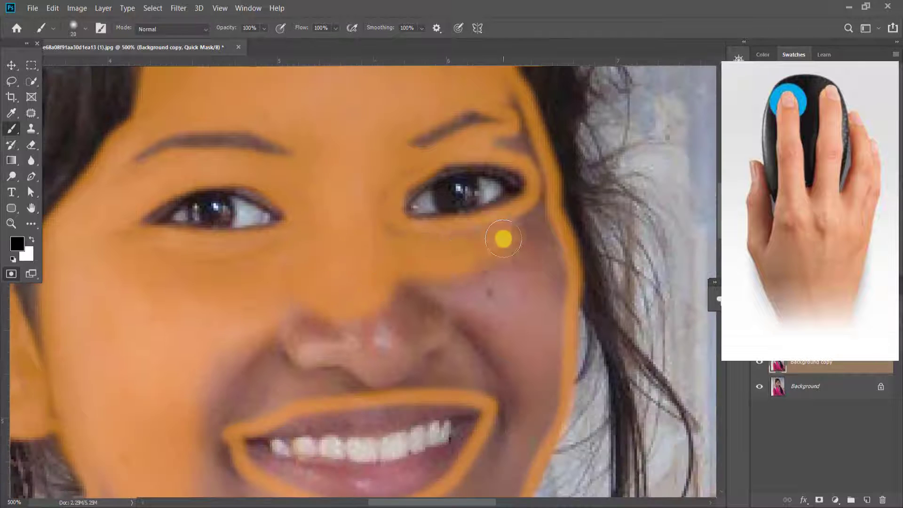
- Fill the mask gaps beside the eye farthest from the visible ear, using a smaller brush
{"action": "key", "text": "ctrl+plus"}
{"action": "key", "text": "ctrl+plus"}
{"action": "mouse_move", "coordinate": [541, 132]}
{"action": "left_mouse_down"}
{"action": "mouse_move", "coordinate": [481, 300]}
{"action": "mouse_move", "coordinate": [465, 289]}
{"action": "left_mouse_up"}
{"action": "key", "text": "bracketleft"}
{"action": "key", "text": "bracketleft"}
{"action": "mouse_move", "coordinate": [490, 320]}
{"action": "left_mouse_down"}
{"action": "mouse_move", "coordinate": [477, 401]}
{"action": "mouse_move", "coordinate": [339, 334]}
{"action": "mouse_move", "coordinate": [482, 396]}
{"action": "left_mouse_up"}
{"action": "mouse_move", "coordinate": [159, 446]}
{"action": "left_mouse_down"}
{"action": "mouse_move", "coordinate": [241, 265]}
{"action": "mouse_move", "coordinate": [319, 266]}
{"action": "left_mouse_up"}
{"action": "left_click_drag", "start_coordinate": [261, 292], "coordinate": [88, 181]}
{"action": "left_click_drag", "start_coordinate": [584, 353], "coordinate": [535, 236]}
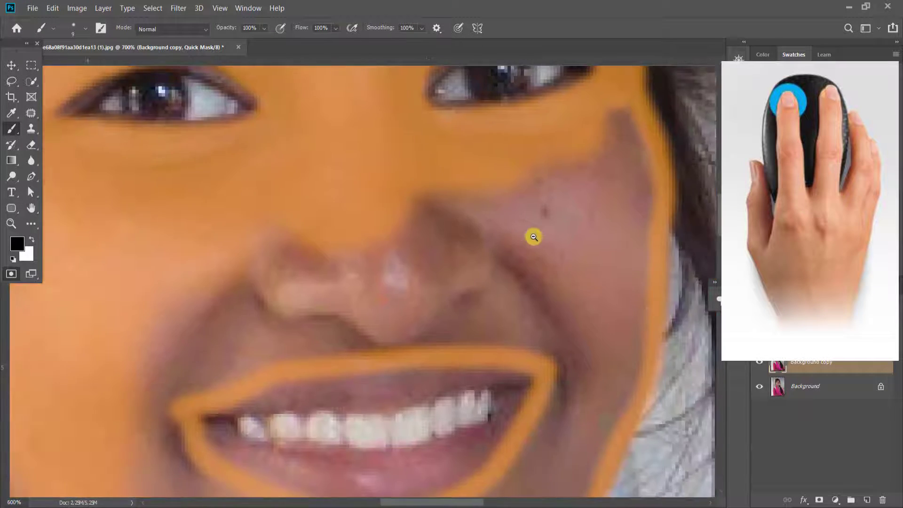
- Fill the nose, the area above the upper lip and the remaining cheek with mask, using a larger brush
{"action": "key", "text": "ctrl+minus"}
{"action": "mouse_move", "coordinate": [591, 152]}
{"action": "left_mouse_down"}
{"action": "mouse_move", "coordinate": [530, 224]}
{"action": "mouse_move", "coordinate": [538, 238]}
{"action": "mouse_move", "coordinate": [521, 337]}
{"action": "left_mouse_up"}
{"action": "key", "text": "bracketright"}
{"action": "key", "text": "bracketright"}
{"action": "key", "text": "bracketright"}
{"action": "key", "text": "bracketright"}
{"action": "mouse_move", "coordinate": [507, 256]}
{"action": "left_mouse_down"}
{"action": "mouse_move", "coordinate": [419, 290]}
{"action": "mouse_move", "coordinate": [344, 350]}
{"action": "mouse_move", "coordinate": [350, 282]}
{"action": "mouse_move", "coordinate": [470, 335]}
{"action": "mouse_move", "coordinate": [235, 343]}
{"action": "mouse_move", "coordinate": [215, 273]}
{"action": "left_mouse_up"}
{"action": "mouse_move", "coordinate": [197, 391]}
{"action": "left_mouse_down"}
{"action": "mouse_move", "coordinate": [321, 312]}
{"action": "mouse_move", "coordinate": [424, 316]}
{"action": "mouse_move", "coordinate": [294, 344]}
{"action": "mouse_move", "coordinate": [575, 312]}
{"action": "left_mouse_up"}
{"action": "left_click_drag", "start_coordinate": [640, 255], "coordinate": [513, 247]}
{"action": "left_click_drag", "start_coordinate": [512, 247], "coordinate": [506, 295]}
- Fill the lower cheek edge beside the mouth and the adjoining side of the chin with mask
{"action": "key", "text": "bracketleft"}
{"action": "key", "text": "bracketleft"}
{"action": "key", "text": "bracketleft"}
{"action": "key", "text": "ctrl+plus"}
{"action": "left_click_drag", "start_coordinate": [630, 288], "coordinate": [591, 236]}
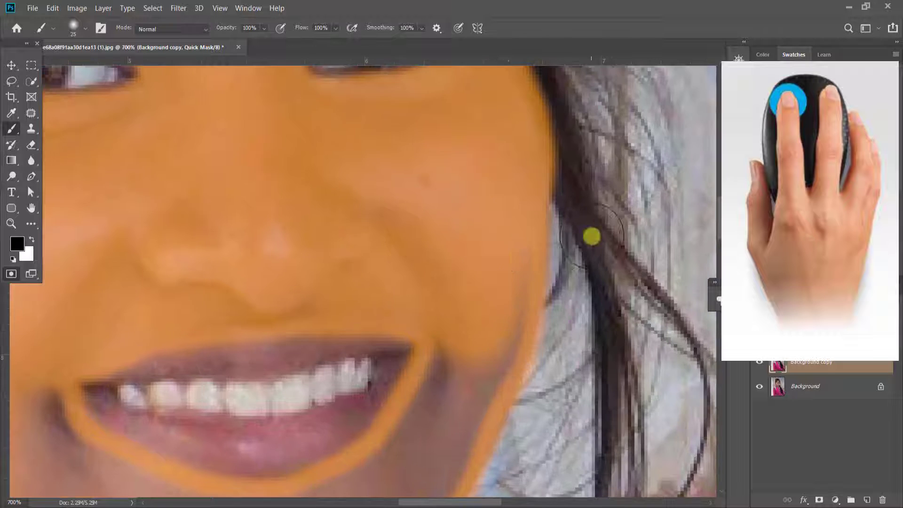
{"action": "left_click_drag", "start_coordinate": [520, 281], "coordinate": [522, 260]}
{"action": "key", "text": "bracketright"}
{"action": "key", "text": "bracketright"}
{"action": "mouse_move", "coordinate": [463, 346]}
{"action": "left_mouse_down"}
{"action": "mouse_move", "coordinate": [491, 215]}
{"action": "mouse_move", "coordinate": [432, 314]}
{"action": "mouse_move", "coordinate": [496, 268]}
{"action": "mouse_move", "coordinate": [484, 321]}
{"action": "mouse_move", "coordinate": [345, 358]}
{"action": "mouse_move", "coordinate": [437, 192]}
{"action": "left_mouse_up"}
{"action": "mouse_move", "coordinate": [499, 254]}
{"action": "left_mouse_down"}
{"action": "mouse_move", "coordinate": [390, 262]}
{"action": "mouse_move", "coordinate": [426, 194]}
{"action": "mouse_move", "coordinate": [367, 236]}
{"action": "mouse_move", "coordinate": [315, 201]}
{"action": "mouse_move", "coordinate": [531, 214]}
{"action": "mouse_move", "coordinate": [494, 280]}
{"action": "mouse_move", "coordinate": [476, 277]}
{"action": "mouse_move", "coordinate": [446, 329]}
{"action": "left_mouse_up"}
{"action": "mouse_move", "coordinate": [405, 277]}
{"action": "left_mouse_down"}
{"action": "mouse_move", "coordinate": [507, 206]}
{"action": "mouse_move", "coordinate": [396, 225]}
{"action": "left_mouse_up"}
- Erase the mask overspill along the jaw edge next to the dark hair by painting with white
{"action": "key", "text": "x"}
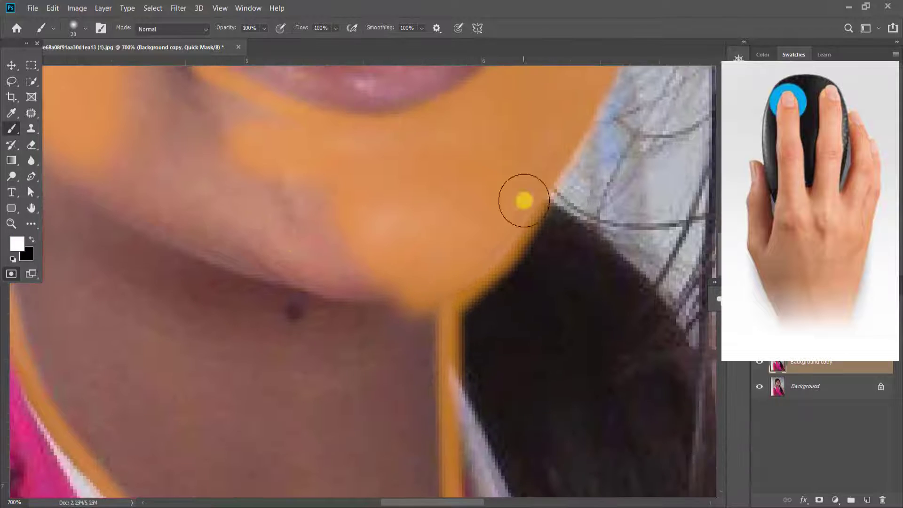
{"action": "left_click_drag", "start_coordinate": [530, 231], "coordinate": [466, 306]}
{"action": "left_click_drag", "start_coordinate": [568, 188], "coordinate": [454, 322]}
{"action": "left_click_drag", "start_coordinate": [523, 195], "coordinate": [480, 315]}
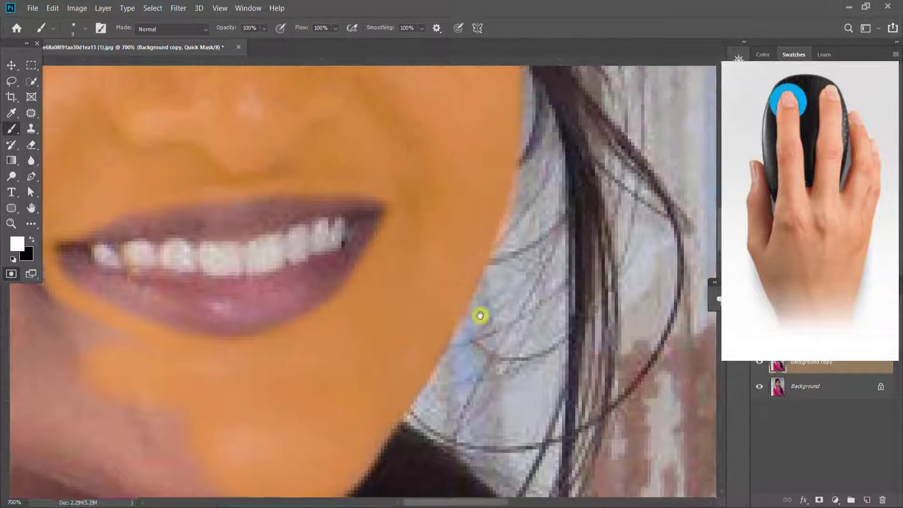
{"action": "mouse_move", "coordinate": [513, 193]}
{"action": "left_mouse_down"}
{"action": "mouse_move", "coordinate": [484, 308]}
{"action": "mouse_move", "coordinate": [621, 183]}
{"action": "left_mouse_up"}
- Paint with black to mask the unfilled mouth corner, lower cheek and chin, enlarging the brush for the wider areas
{"action": "left_click", "coordinate": [31, 240]}
{"action": "left_click_drag", "start_coordinate": [163, 367], "coordinate": [254, 273]}
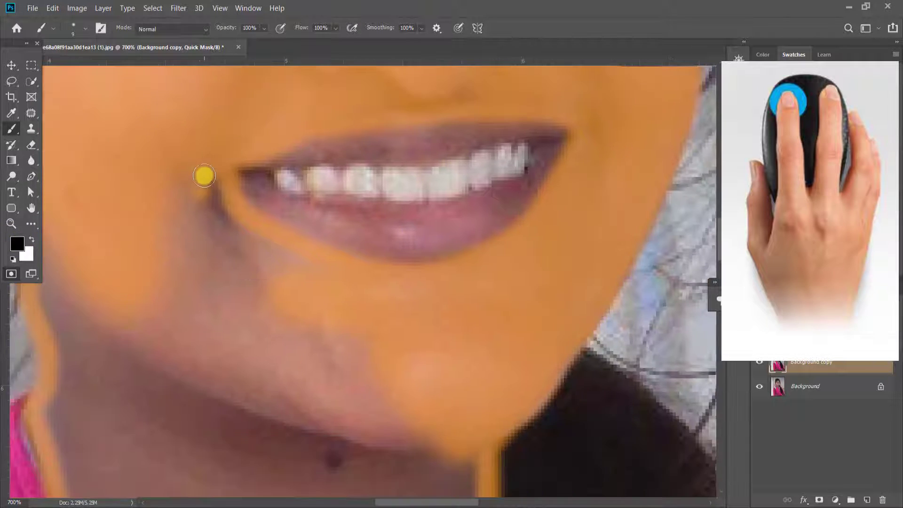
{"action": "mouse_move", "coordinate": [204, 178]}
{"action": "left_mouse_down"}
{"action": "mouse_move", "coordinate": [229, 256]}
{"action": "mouse_move", "coordinate": [190, 231]}
{"action": "mouse_move", "coordinate": [260, 206]}
{"action": "left_mouse_up"}
{"action": "key", "text": "]"}
{"action": "key", "text": "]"}
{"action": "key", "text": "]"}
{"action": "key", "text": "]"}
{"action": "key", "text": "]"}
{"action": "mouse_move", "coordinate": [260, 212]}
{"action": "left_mouse_down"}
{"action": "mouse_move", "coordinate": [248, 262]}
{"action": "mouse_move", "coordinate": [404, 329]}
{"action": "left_mouse_up"}
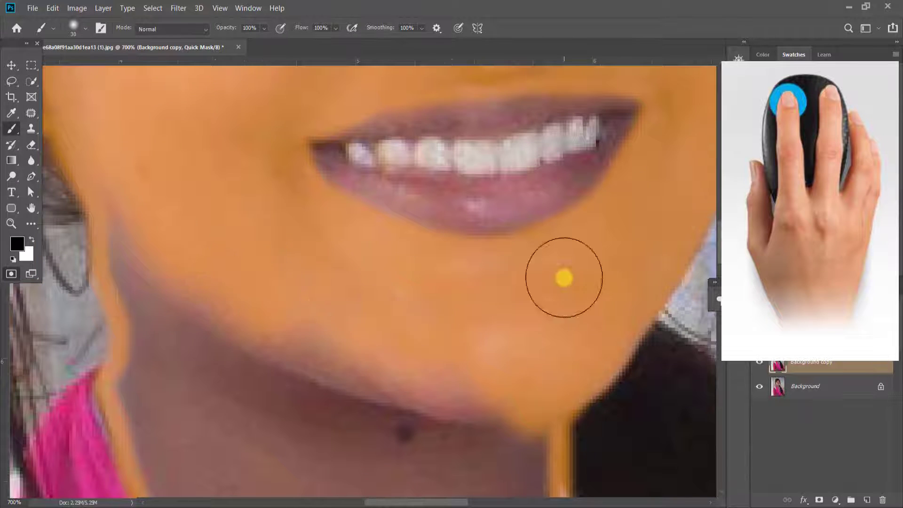
- Fill the underside of the jaw and the upper neck with mask
{"action": "left_click_drag", "start_coordinate": [565, 278], "coordinate": [660, 194]}
{"action": "mouse_move", "coordinate": [567, 360]}
{"action": "left_mouse_down"}
{"action": "mouse_move", "coordinate": [345, 310]}
{"action": "mouse_move", "coordinate": [339, 331]}
{"action": "mouse_move", "coordinate": [238, 147]}
{"action": "left_mouse_up"}
{"action": "left_click_drag", "start_coordinate": [530, 413], "coordinate": [431, 262]}
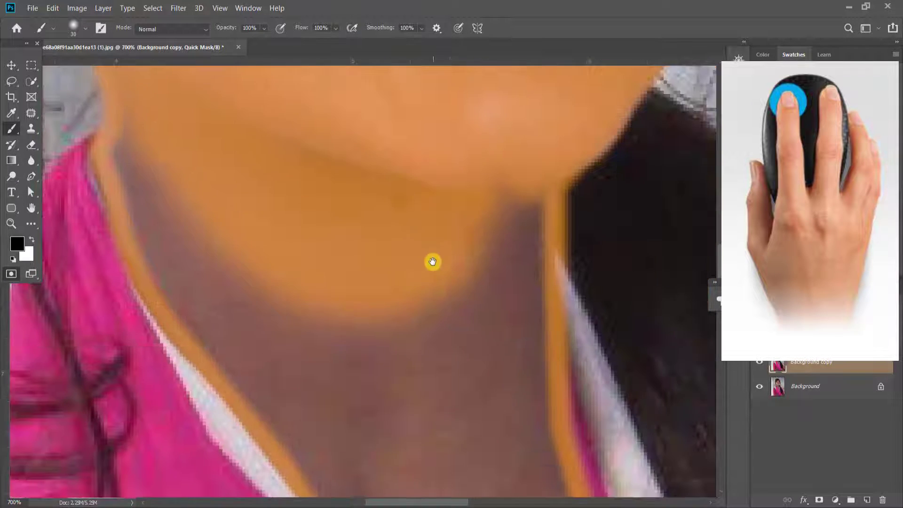
- Trim the mask with white where it spills over the neck edge beside the dark hair
{"action": "left_click", "coordinate": [31, 239]}
{"action": "left_click_drag", "start_coordinate": [572, 202], "coordinate": [557, 244]}
{"action": "left_click_drag", "start_coordinate": [408, 278], "coordinate": [434, 259]}
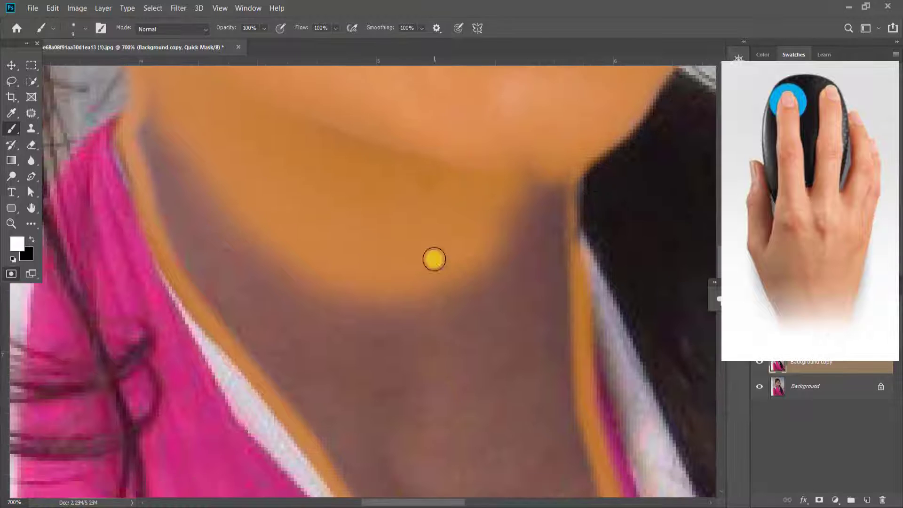
- Extend the mask fill across the upper neck toward both neck edges with a slightly larger brush
{"action": "key", "text": "]"}
{"action": "key", "text": "]"}
{"action": "left_click_drag", "start_coordinate": [536, 189], "coordinate": [501, 239]}
{"action": "mouse_move", "coordinate": [173, 165]}
{"action": "left_mouse_down"}
{"action": "mouse_move", "coordinate": [379, 343]}
{"action": "mouse_move", "coordinate": [313, 287]}
{"action": "left_mouse_up"}
{"action": "left_click_drag", "start_coordinate": [170, 205], "coordinate": [163, 136]}
{"action": "left_click_drag", "start_coordinate": [163, 120], "coordinate": [264, 264]}
{"action": "left_click_drag", "start_coordinate": [372, 287], "coordinate": [311, 187]}
{"action": "left_click_drag", "start_coordinate": [236, 221], "coordinate": [306, 286]}
{"action": "left_click_drag", "start_coordinate": [586, 231], "coordinate": [594, 359]}
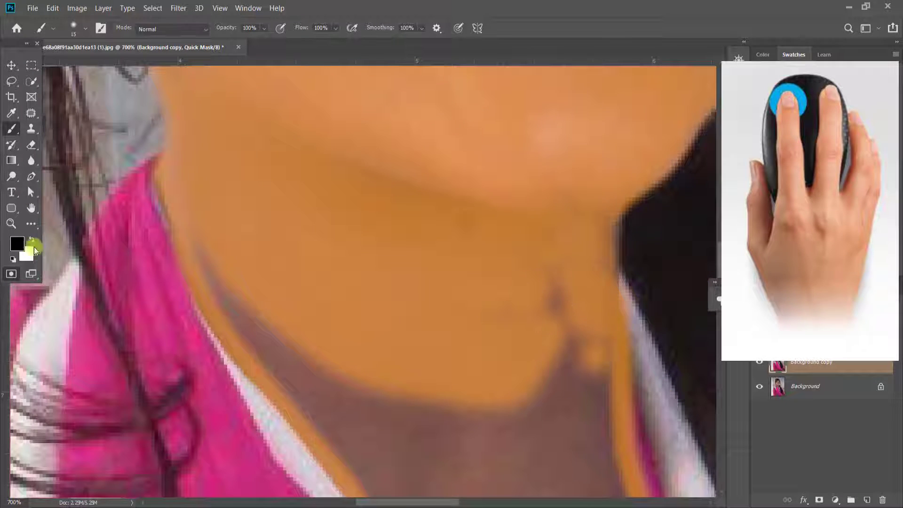
- Fill the neck with black along the edge beside the dark hair and down toward the collar
{"action": "left_click_drag", "start_coordinate": [176, 287], "coordinate": [129, 224]}
{"action": "key", "text": "x"}
{"action": "left_click_drag", "start_coordinate": [515, 218], "coordinate": [526, 260]}
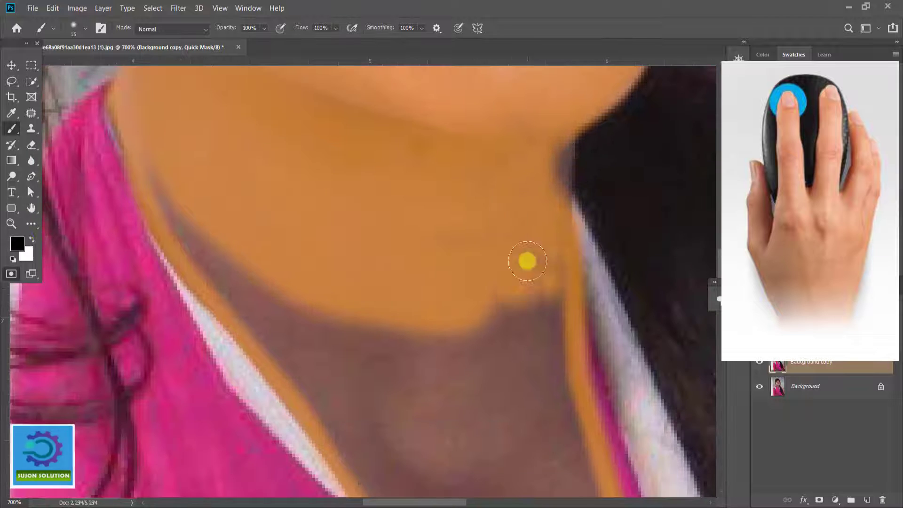
{"action": "left_click_drag", "start_coordinate": [555, 298], "coordinate": [555, 199]}
{"action": "mouse_move", "coordinate": [555, 200]}
{"action": "left_mouse_down"}
{"action": "mouse_move", "coordinate": [586, 357]}
{"action": "mouse_move", "coordinate": [527, 203]}
{"action": "left_mouse_up"}
{"action": "left_click_drag", "start_coordinate": [528, 204], "coordinate": [559, 386]}
{"action": "key", "text": "]"}
{"action": "key", "text": "]"}
{"action": "key", "text": "]"}
{"action": "mouse_move", "coordinate": [492, 216]}
{"action": "left_mouse_down"}
{"action": "mouse_move", "coordinate": [547, 401]}
{"action": "mouse_move", "coordinate": [470, 145]}
{"action": "left_mouse_up"}
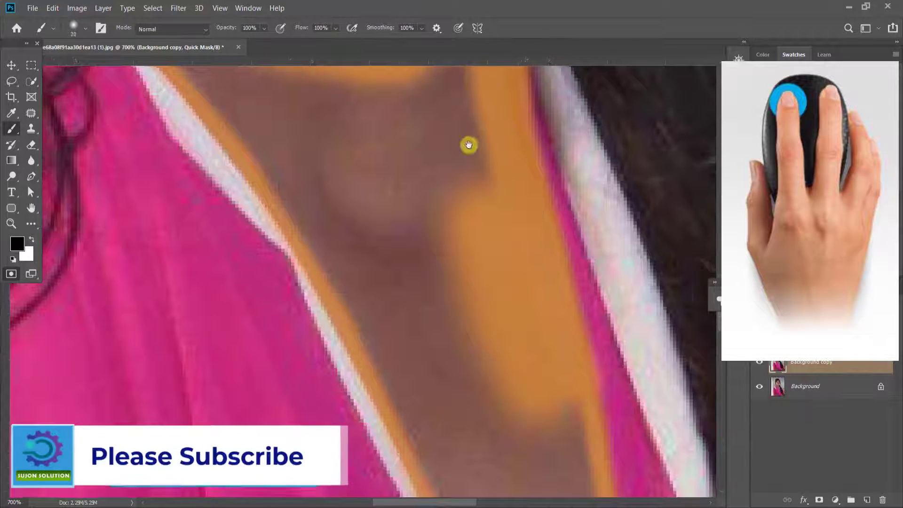
- Fill the middle of the neck and the skin in the neckline opening with mask
{"action": "key", "text": "["}
{"action": "key", "text": "["}
{"action": "mouse_move", "coordinate": [560, 384]}
{"action": "left_mouse_down"}
{"action": "mouse_move", "coordinate": [536, 240]}
{"action": "mouse_move", "coordinate": [541, 141]}
{"action": "left_mouse_up"}
{"action": "mouse_move", "coordinate": [522, 273]}
{"action": "left_mouse_down"}
{"action": "mouse_move", "coordinate": [486, 346]}
{"action": "mouse_move", "coordinate": [455, 216]}
{"action": "mouse_move", "coordinate": [413, 203]}
{"action": "left_mouse_up"}
{"action": "left_click_drag", "start_coordinate": [511, 345], "coordinate": [556, 486]}
{"action": "mouse_move", "coordinate": [471, 141]}
{"action": "left_mouse_down"}
{"action": "mouse_move", "coordinate": [480, 417]}
{"action": "mouse_move", "coordinate": [382, 192]}
{"action": "left_mouse_up"}
{"action": "left_click_drag", "start_coordinate": [434, 260], "coordinate": [494, 426]}
{"action": "mouse_move", "coordinate": [452, 226]}
{"action": "left_mouse_down"}
{"action": "mouse_move", "coordinate": [395, 288]}
{"action": "mouse_move", "coordinate": [491, 321]}
{"action": "left_mouse_up"}
- Fill the remaining unmasked strip of neck along the white scarf border
{"action": "mouse_move", "coordinate": [459, 193]}
{"action": "left_mouse_down"}
{"action": "mouse_move", "coordinate": [466, 389]}
{"action": "mouse_move", "coordinate": [455, 222]}
{"action": "mouse_move", "coordinate": [428, 451]}
{"action": "mouse_move", "coordinate": [427, 402]}
{"action": "mouse_move", "coordinate": [333, 367]}
{"action": "left_mouse_up"}
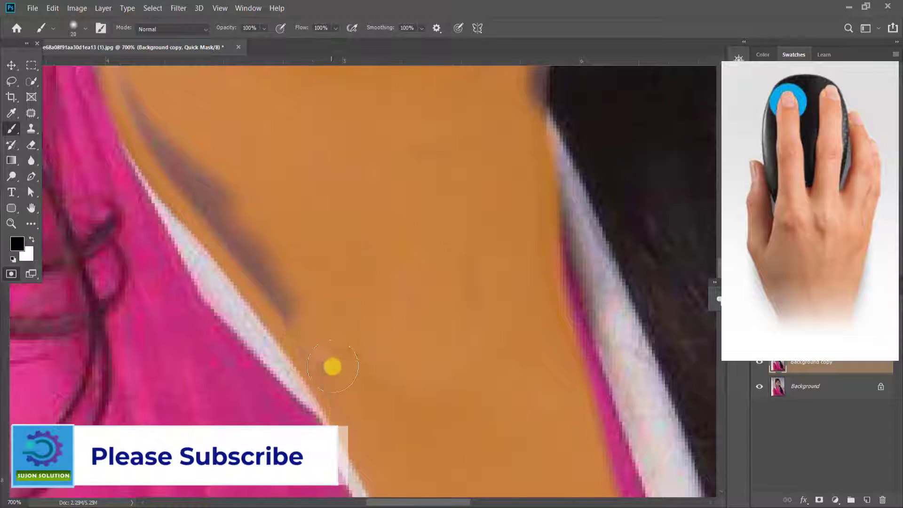
{"action": "left_click_drag", "start_coordinate": [304, 322], "coordinate": [447, 432]}
{"action": "mouse_move", "coordinate": [432, 414]}
{"action": "left_mouse_down"}
{"action": "mouse_move", "coordinate": [321, 258]}
{"action": "mouse_move", "coordinate": [337, 299]}
{"action": "left_mouse_up"}
{"action": "left_click_drag", "start_coordinate": [379, 320], "coordinate": [471, 379]}
{"action": "left_click_drag", "start_coordinate": [432, 215], "coordinate": [497, 363]}
- Clean the mask edge with white along the jaw beside the loose hair and around the ear
{"action": "left_click_drag", "start_coordinate": [353, 182], "coordinate": [387, 149]}
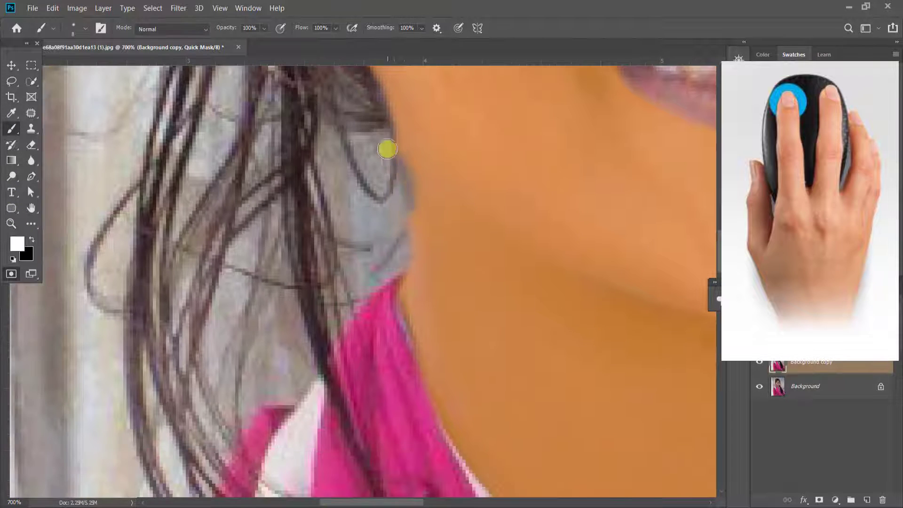
{"action": "left_click_drag", "start_coordinate": [314, 70], "coordinate": [585, 329]}
{"action": "left_click_drag", "start_coordinate": [442, 175], "coordinate": [476, 286]}
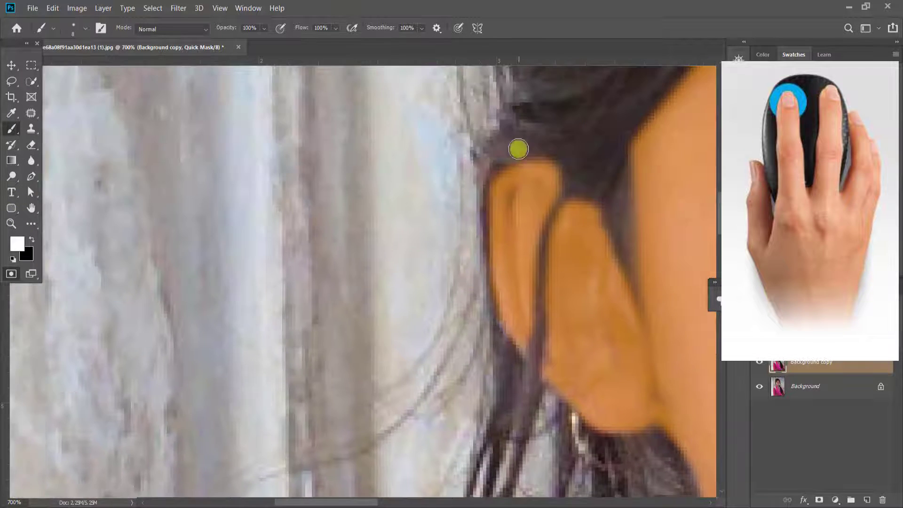
{"action": "left_click", "coordinate": [600, 164], "text": "alt"}
{"action": "left_click", "coordinate": [601, 164], "text": "alt"}
{"action": "left_click", "coordinate": [601, 164], "text": "alt"}
{"action": "left_click", "coordinate": [601, 164], "text": "alt"}
{"action": "left_click", "coordinate": [601, 164], "text": "alt"}
{"action": "scroll", "coordinate": [487, 400], "scroll_direction": "up", "scroll_amount": 1}
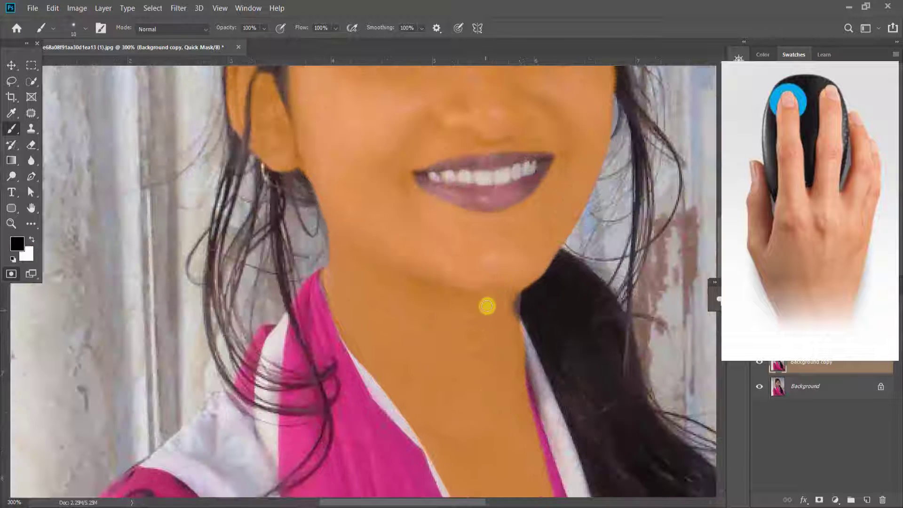
- Examine the mask coverage across the forehead, eyes, mouth, ear, jaw and neck for gaps or spill along the edges
{"action": "key", "text": "x"}
{"action": "scroll", "coordinate": [568, 311], "scroll_direction": "up", "scroll_amount": 2}
{"action": "key", "text": "bracketright"}
{"action": "key", "text": "bracketright"}
{"action": "scroll", "coordinate": [549, 238], "scroll_direction": "down", "scroll_amount": 4}
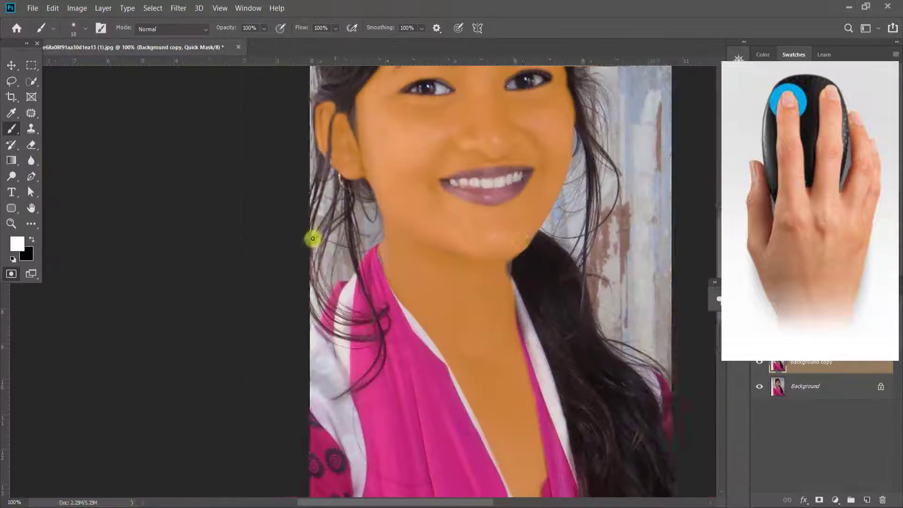
{"action": "left_click", "coordinate": [31, 239]}
{"action": "scroll", "coordinate": [519, 123], "scroll_direction": "up", "scroll_amount": 3}
{"action": "key", "text": "bracketright"}
{"action": "key", "text": "bracketright"}
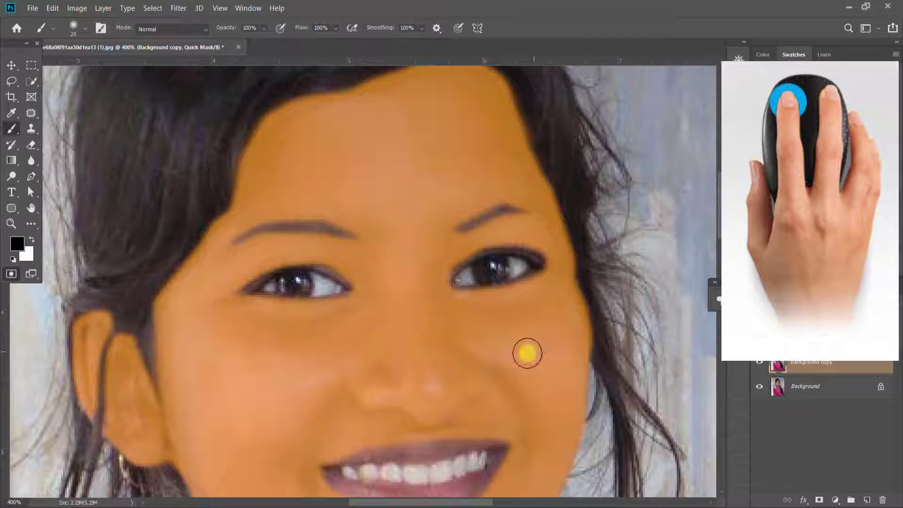
{"action": "scroll", "coordinate": [282, 282], "scroll_direction": "down", "scroll_amount": 3}
{"action": "scroll", "coordinate": [332, 297], "scroll_direction": "down", "scroll_amount": 3}
{"action": "key", "text": "bracketleft"}
{"action": "key", "text": "bracketleft"}
{"action": "key", "text": "bracketleft"}
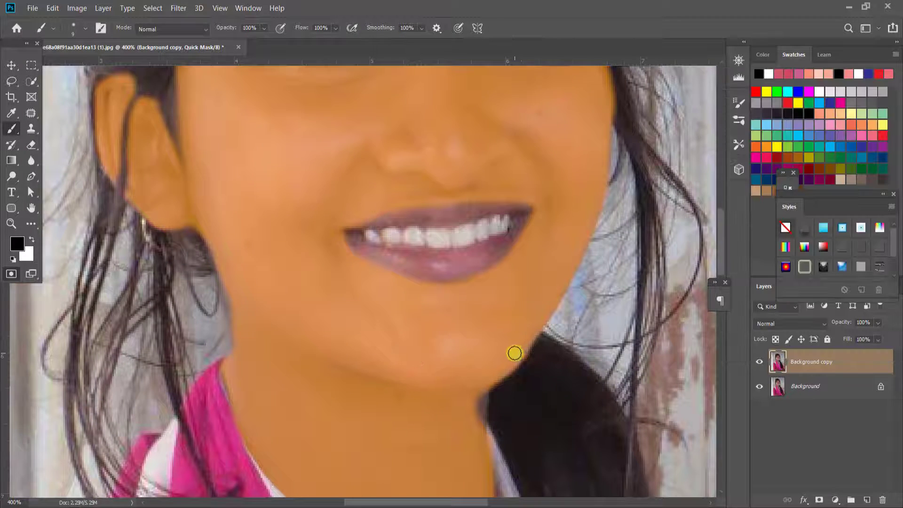
{"action": "scroll", "coordinate": [414, 343], "scroll_direction": "down", "scroll_amount": 2}
{"action": "scroll", "coordinate": [402, 349], "scroll_direction": "down", "scroll_amount": 2}
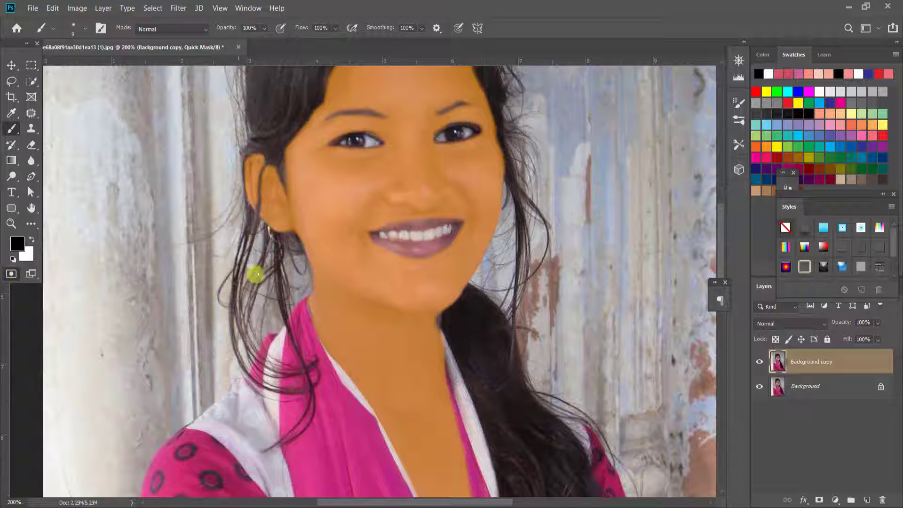
- Leave Quick Mask mode and copy the selected skin from the Background copy layer to a new layer
{"action": "left_click", "coordinate": [364, 269], "text": "ctrl+alt"}
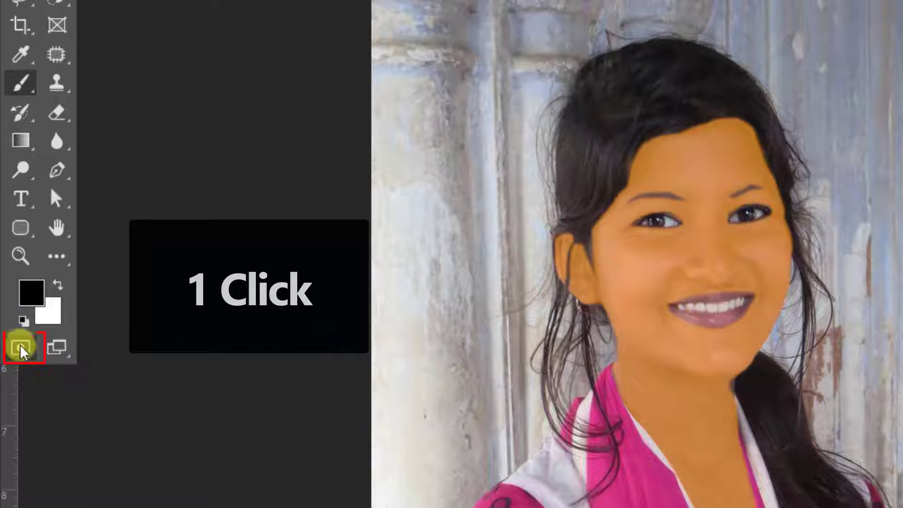
{"action": "left_click", "coordinate": [21, 347]}
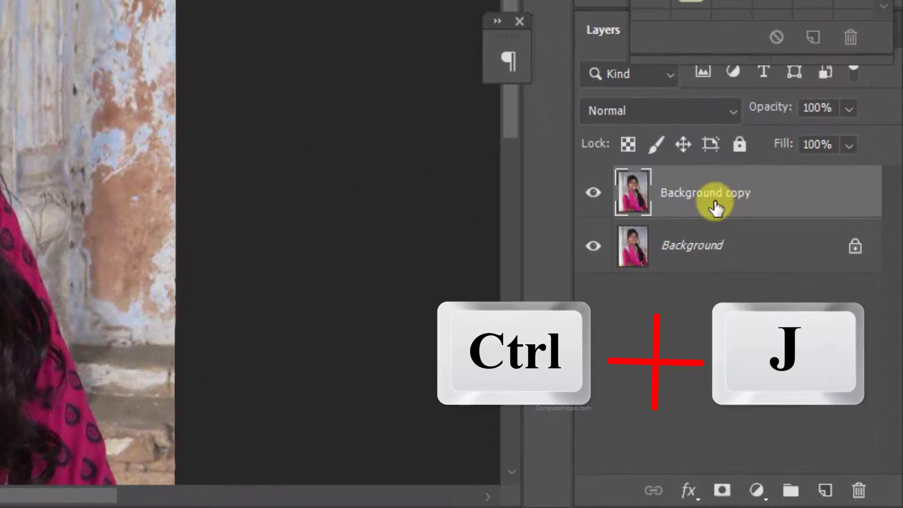
{"action": "key", "text": "ctrl+j"}
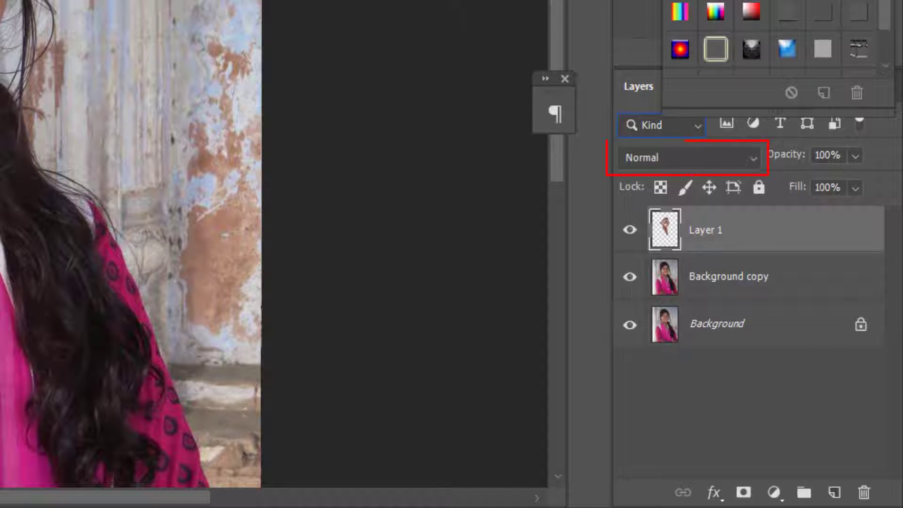
- Set the blend mode of the copied skin layer to Screen to brighten the face and neck
{"action": "left_click", "coordinate": [729, 57]}
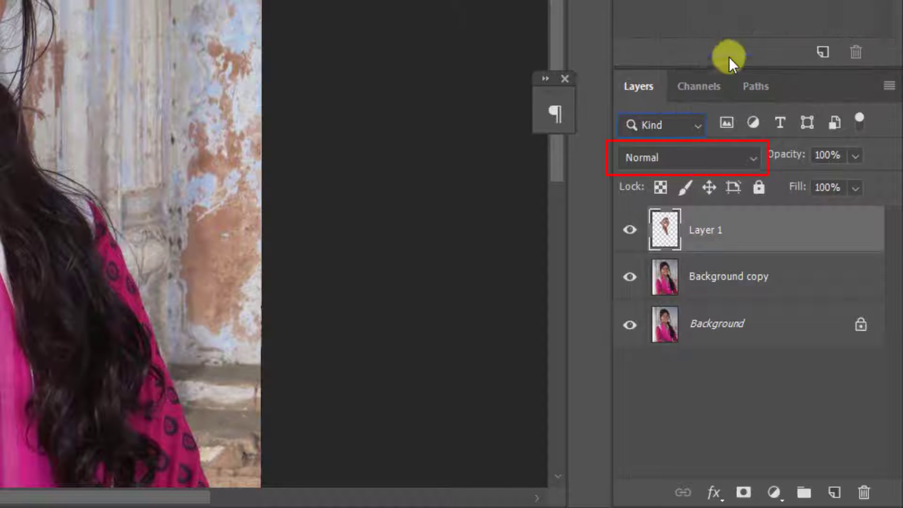
{"action": "left_click", "coordinate": [669, 155]}
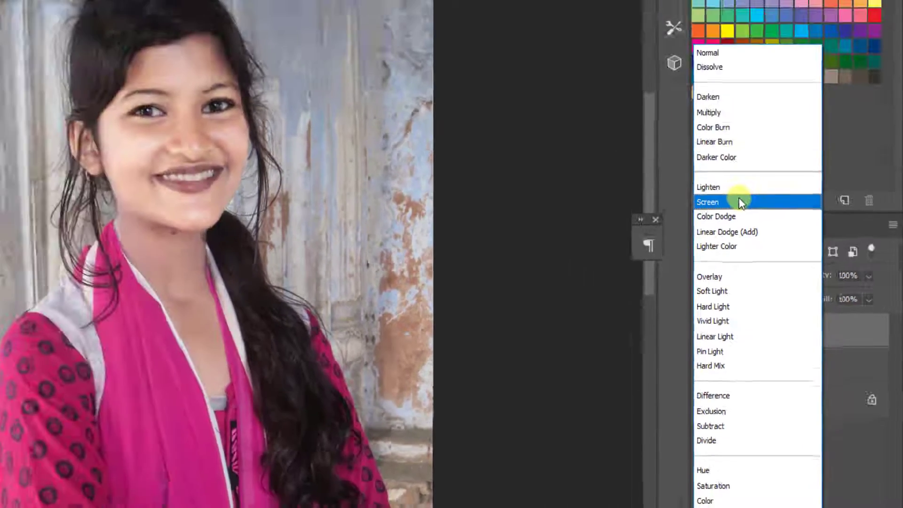
{"action": "left_click", "coordinate": [634, 114]}
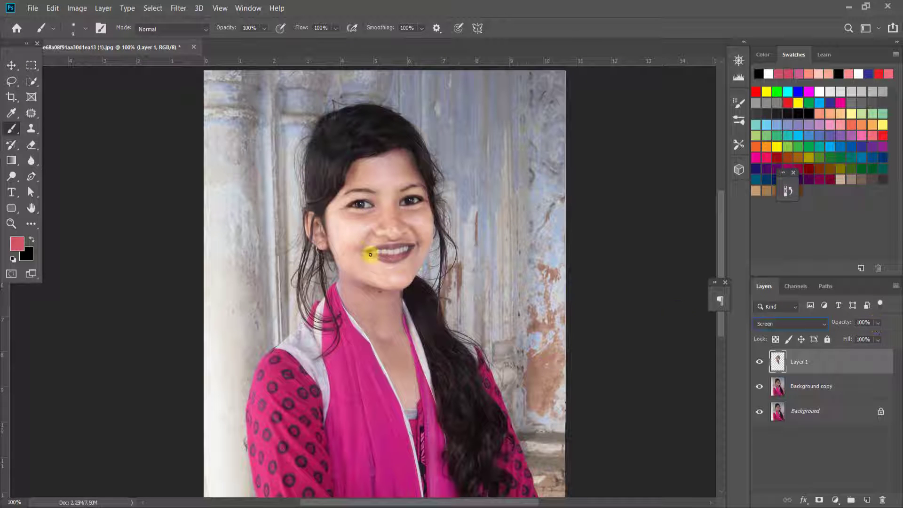
{"action": "left_click", "coordinate": [383, 231]}
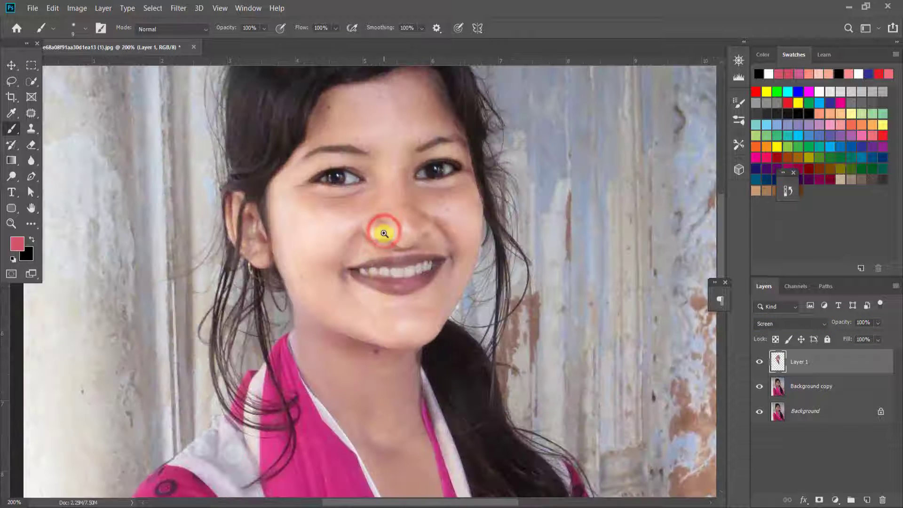
{"action": "left_click", "coordinate": [383, 230], "text": "alt"}
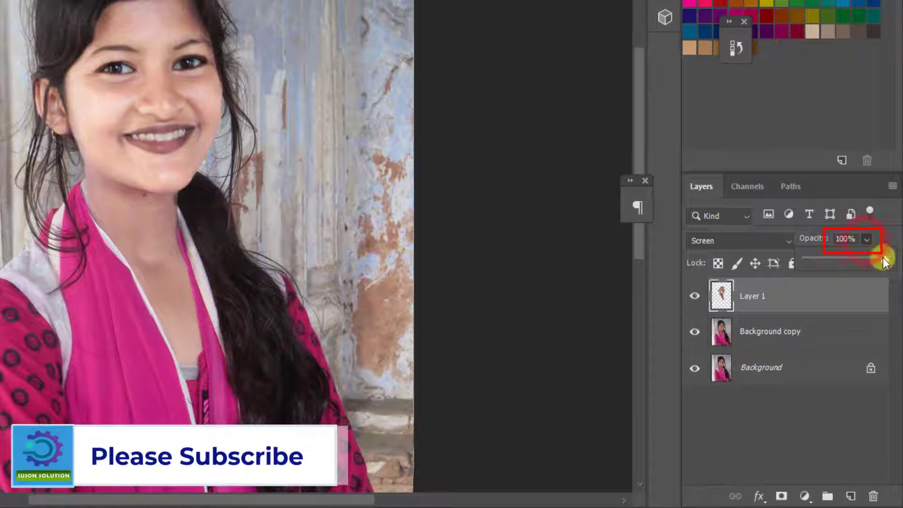
- Reduce the opacity of the brightened skin layer to 59%
{"action": "left_click_drag", "start_coordinate": [868, 261], "coordinate": [860, 261]}
{"action": "left_click", "coordinate": [891, 231]}
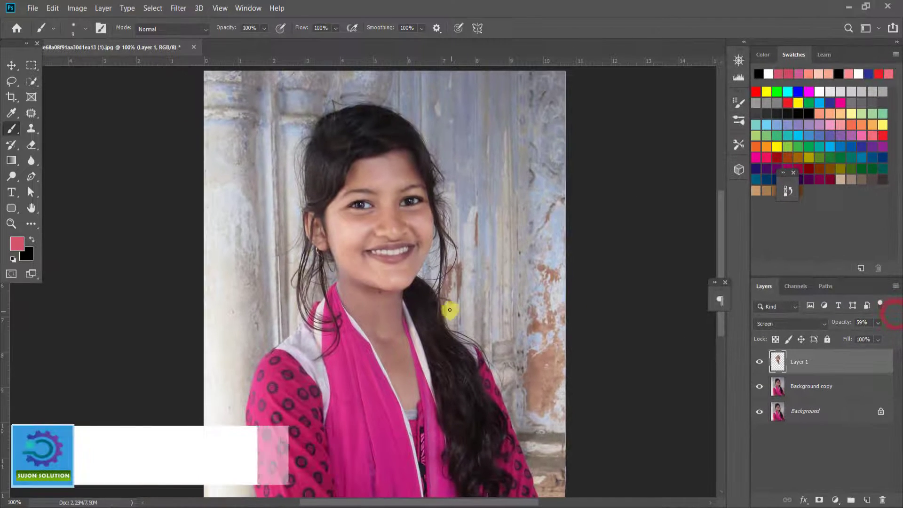
{"action": "scroll", "coordinate": [409, 259], "scroll_direction": "up", "scroll_amount": 2}
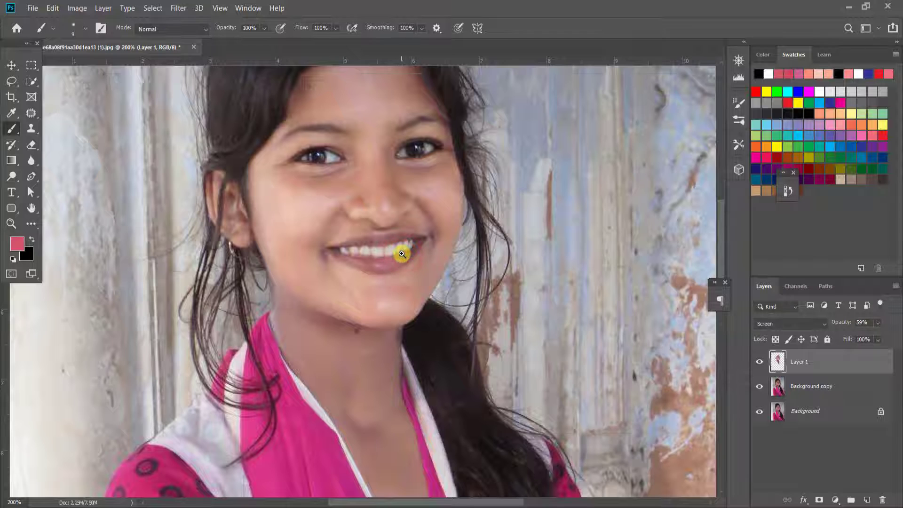
{"action": "scroll", "coordinate": [399, 256], "scroll_direction": "down", "scroll_amount": 2}
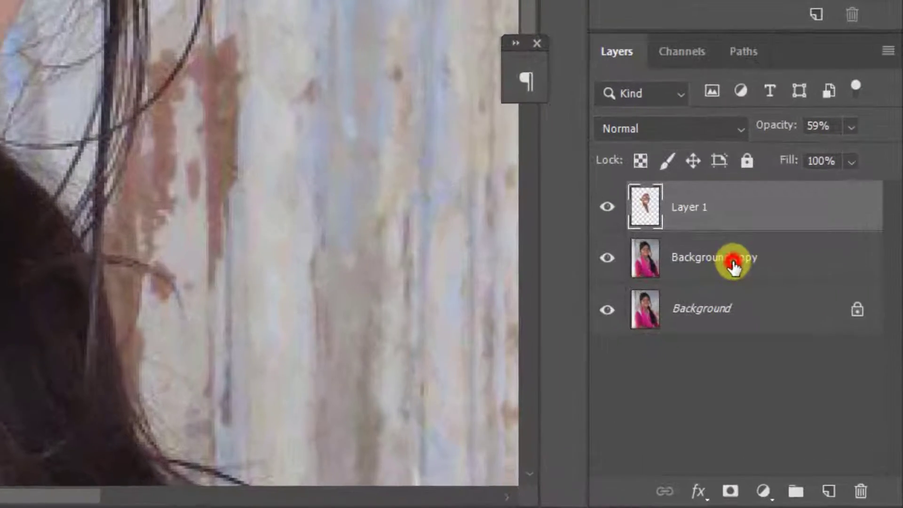
- Merge the brightened skin layer with the Background copy layer, keeping the original Background separate
{"action": "left_click", "coordinate": [734, 262]}
{"action": "left_click", "coordinate": [717, 206], "text": "ctrl"}
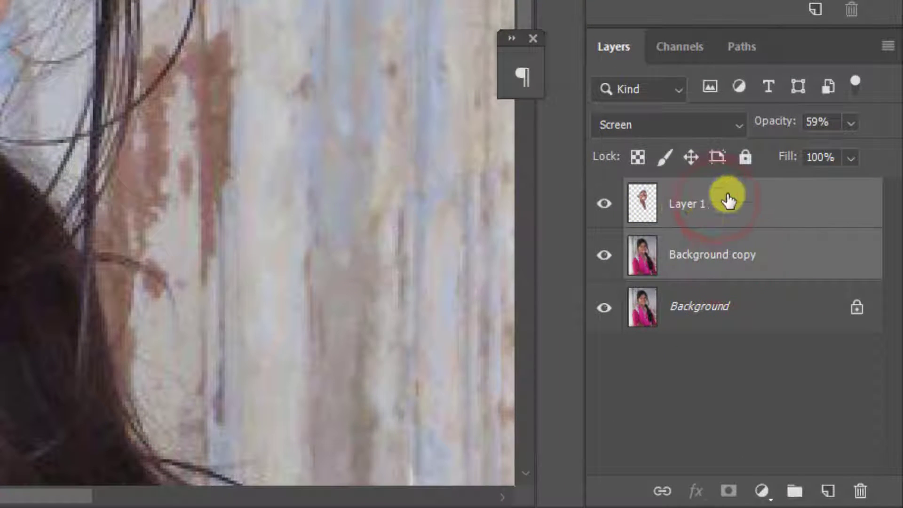
{"action": "right_click", "coordinate": [705, 217]}
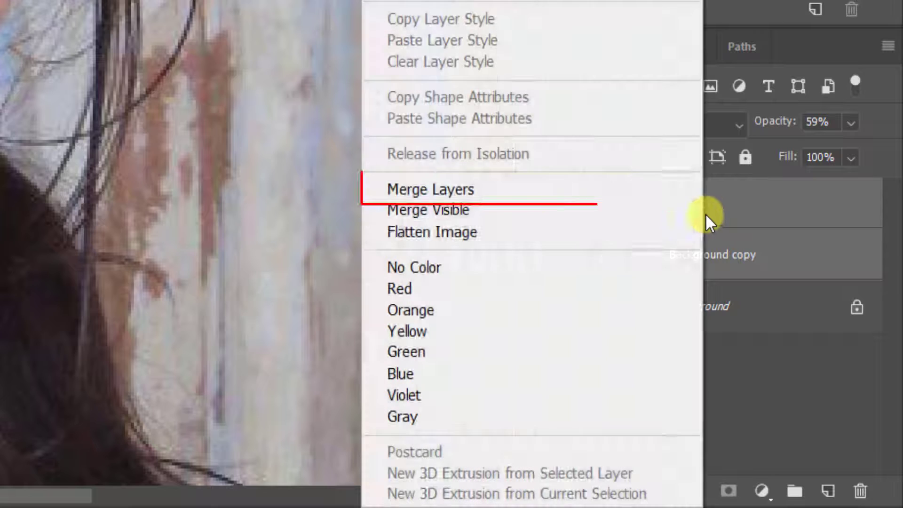
{"action": "left_click", "coordinate": [424, 188]}
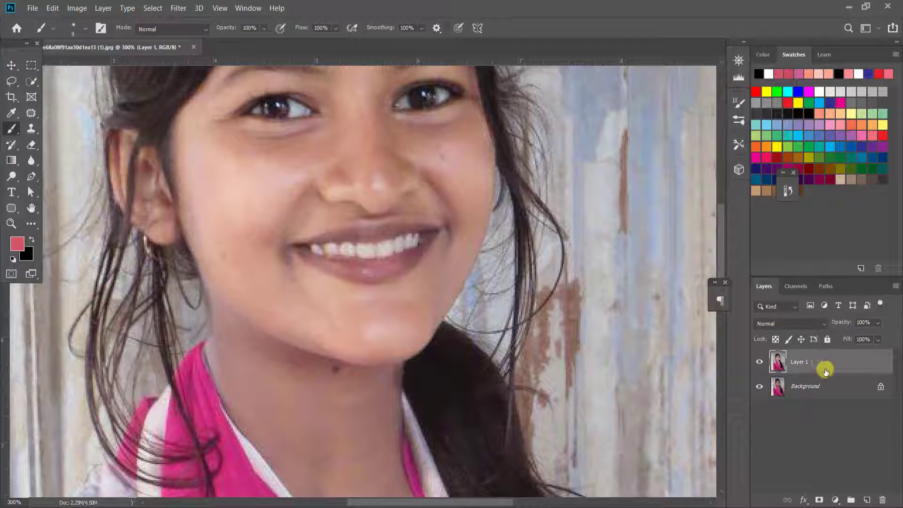
{"action": "right_click", "coordinate": [810, 366]}
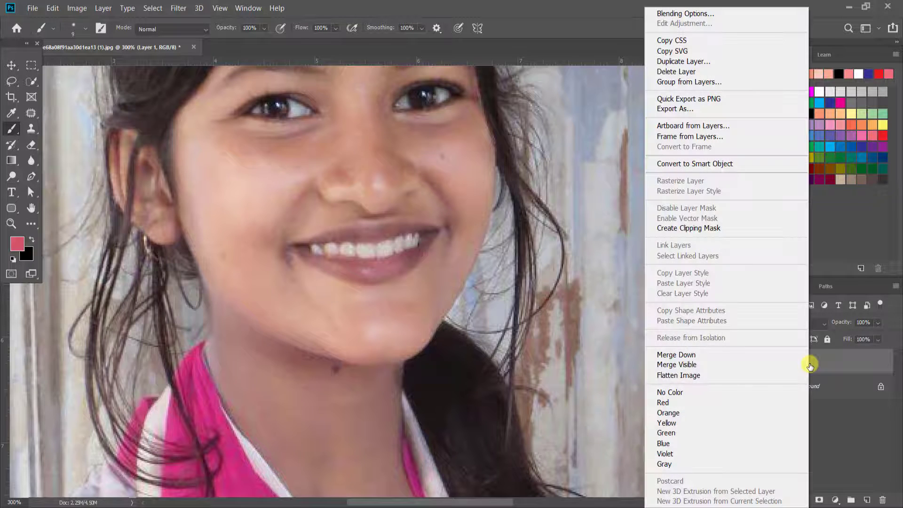
{"action": "key", "text": "Escape"}
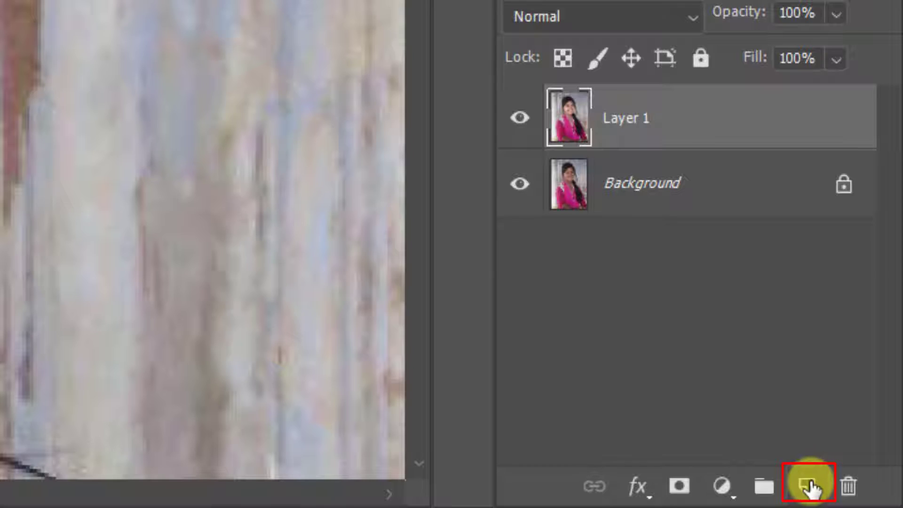
- Create a new empty layer above the merged portrait layer and activate the Brush tool
{"action": "left_click", "coordinate": [810, 487]}
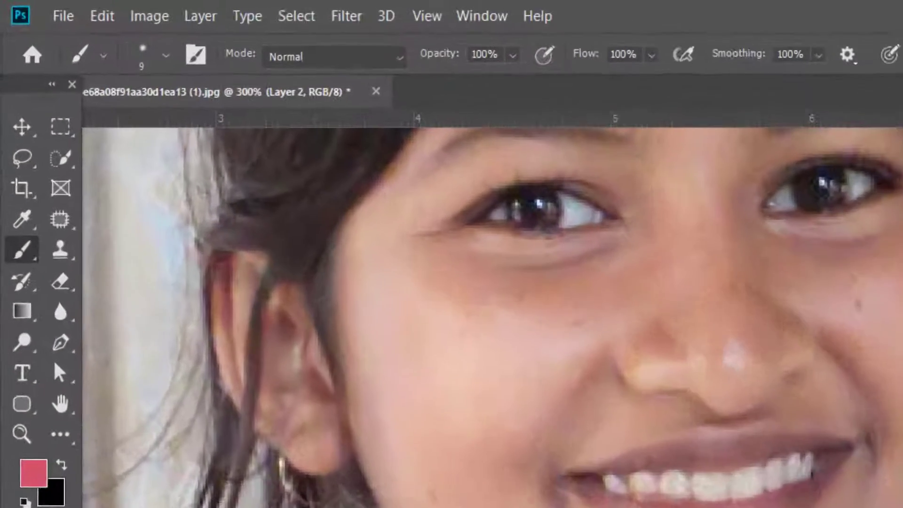
{"action": "right_click", "coordinate": [23, 257]}
{"action": "left_click", "coordinate": [73, 255]}
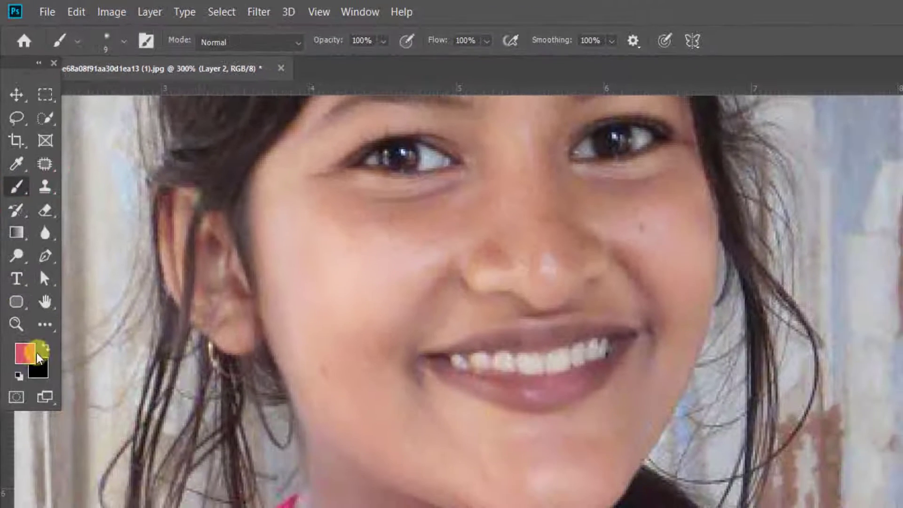
- Set the foreground colour to the light pink f2808e for the lips
{"action": "left_click", "coordinate": [29, 354]}
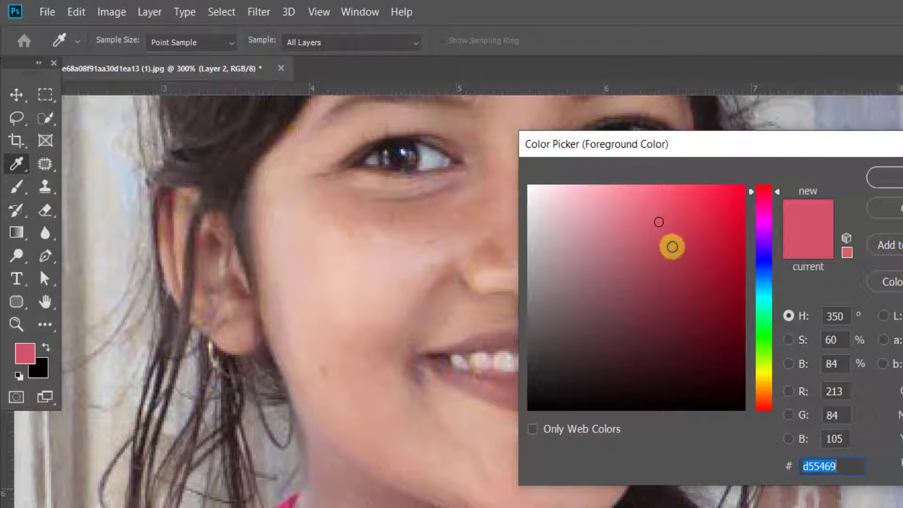
{"action": "left_click", "coordinate": [769, 399]}
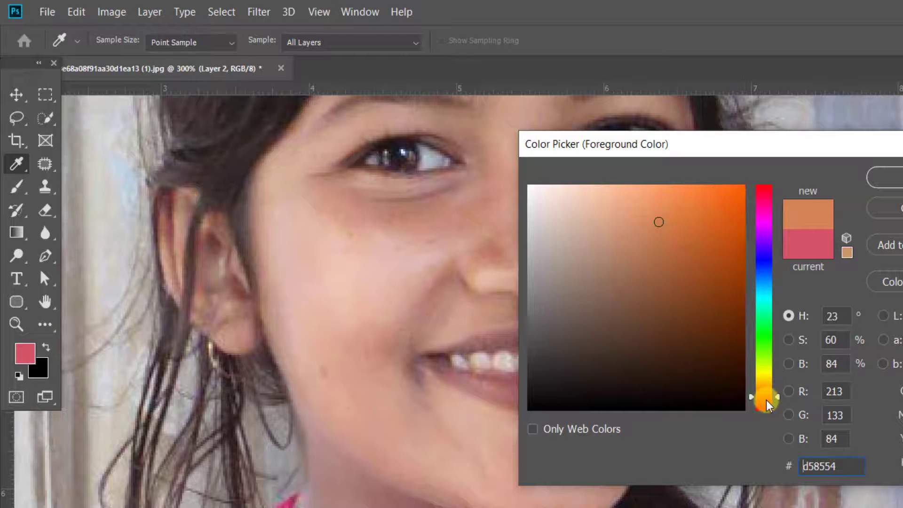
{"action": "left_click", "coordinate": [763, 399]}
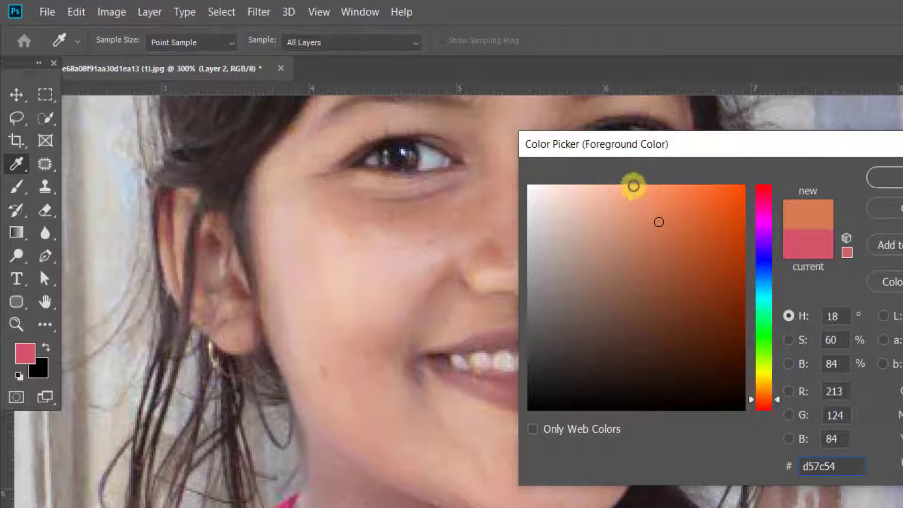
{"action": "left_click", "coordinate": [635, 217]}
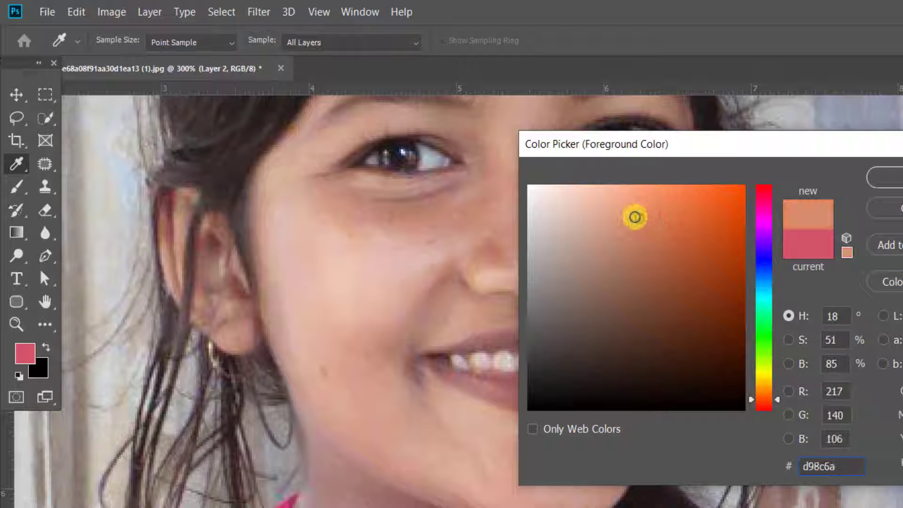
{"action": "left_click_drag", "start_coordinate": [762, 208], "coordinate": [769, 189]}
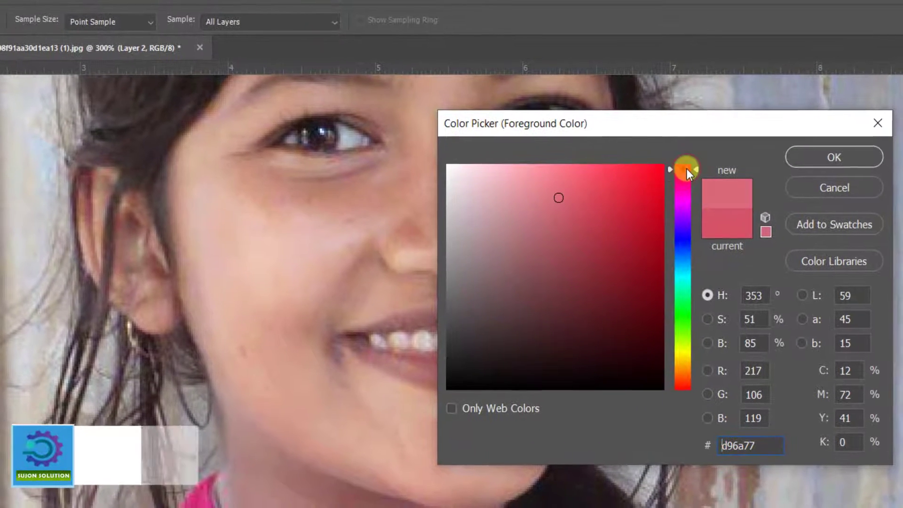
{"action": "left_click", "coordinate": [549, 176]}
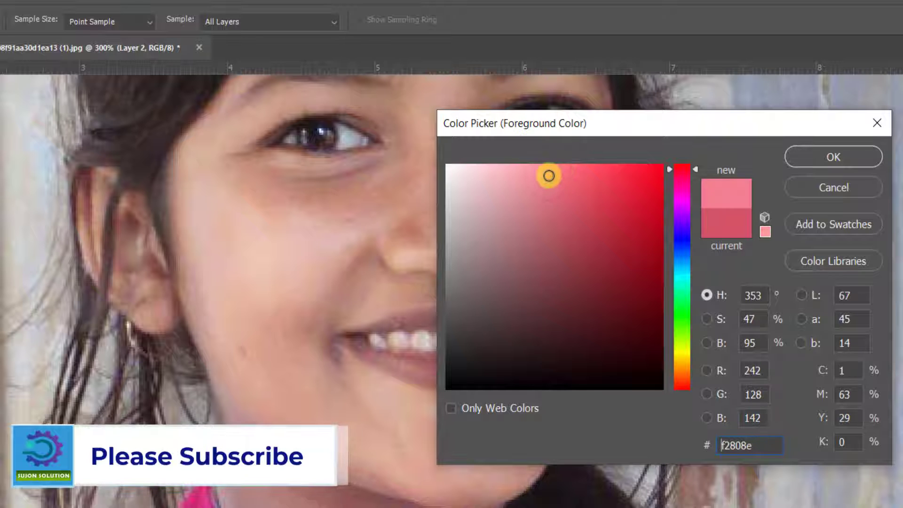
{"action": "left_click", "coordinate": [820, 156]}
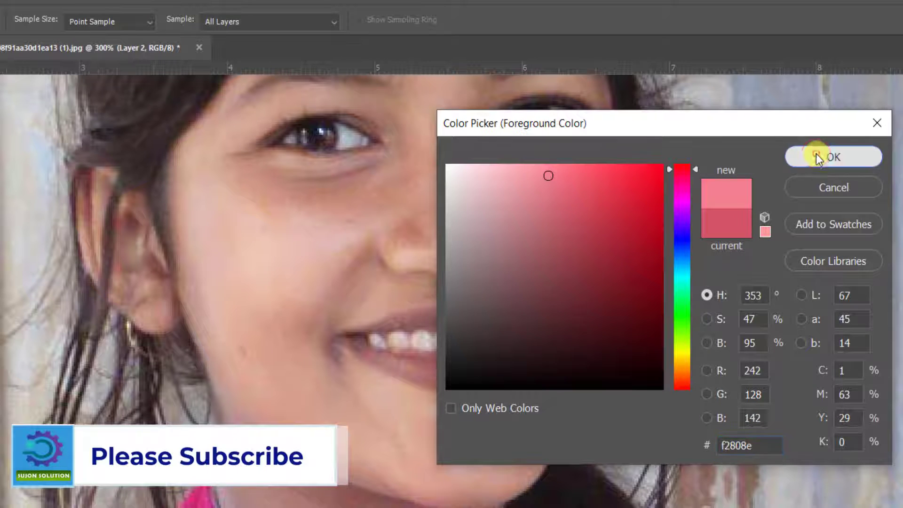
- Paint the upper and lower lips with the pink brush on the new layer, leaving the teeth uncovered
{"action": "key", "text": "b"}
{"action": "left_click", "coordinate": [397, 344], "text": "ctrl"}
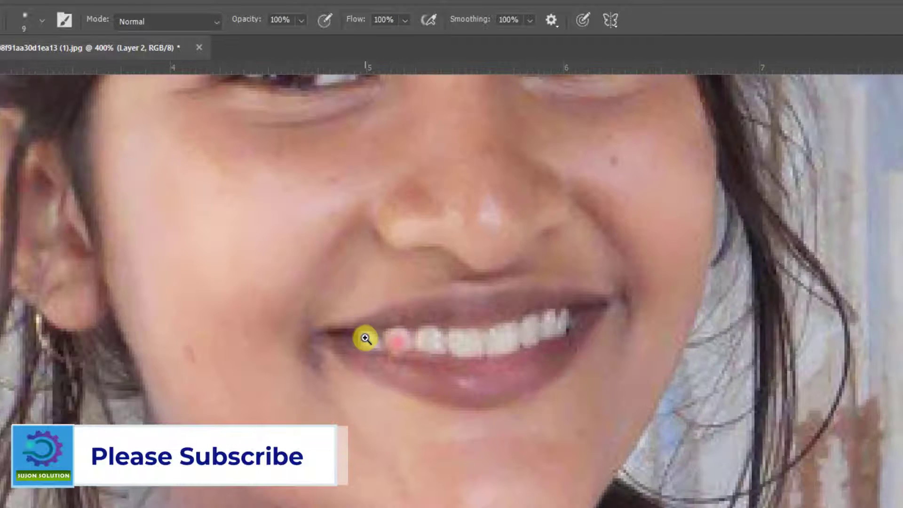
{"action": "left_click", "coordinate": [354, 327], "text": "ctrl"}
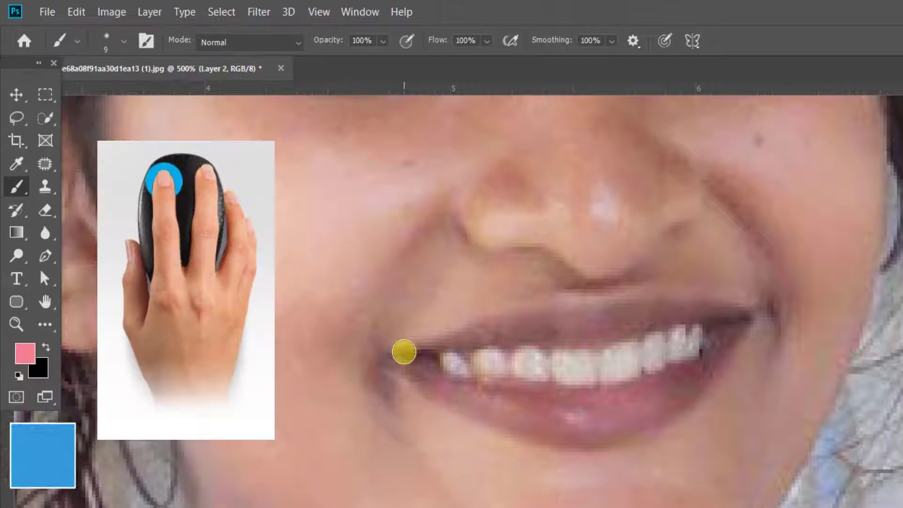
{"action": "mouse_move", "coordinate": [324, 333]}
{"action": "left_mouse_down"}
{"action": "mouse_move", "coordinate": [380, 310]}
{"action": "mouse_move", "coordinate": [478, 294]}
{"action": "left_mouse_up"}
{"action": "mouse_move", "coordinate": [561, 315]}
{"action": "left_mouse_down"}
{"action": "mouse_move", "coordinate": [692, 305]}
{"action": "mouse_move", "coordinate": [734, 313]}
{"action": "mouse_move", "coordinate": [737, 331]}
{"action": "mouse_move", "coordinate": [675, 406]}
{"action": "mouse_move", "coordinate": [618, 434]}
{"action": "mouse_move", "coordinate": [474, 411]}
{"action": "mouse_move", "coordinate": [396, 367]}
{"action": "mouse_move", "coordinate": [396, 358]}
{"action": "mouse_move", "coordinate": [432, 379]}
{"action": "mouse_move", "coordinate": [428, 365]}
{"action": "mouse_move", "coordinate": [442, 391]}
{"action": "mouse_move", "coordinate": [564, 409]}
{"action": "mouse_move", "coordinate": [657, 402]}
{"action": "mouse_move", "coordinate": [697, 376]}
{"action": "mouse_move", "coordinate": [586, 403]}
{"action": "mouse_move", "coordinate": [463, 398]}
{"action": "mouse_move", "coordinate": [461, 409]}
{"action": "mouse_move", "coordinate": [568, 434]}
{"action": "mouse_move", "coordinate": [714, 301]}
{"action": "mouse_move", "coordinate": [741, 311]}
{"action": "mouse_move", "coordinate": [718, 297]}
{"action": "mouse_move", "coordinate": [574, 316]}
{"action": "mouse_move", "coordinate": [422, 321]}
{"action": "mouse_move", "coordinate": [615, 313]}
{"action": "mouse_move", "coordinate": [669, 293]}
{"action": "mouse_move", "coordinate": [439, 322]}
{"action": "mouse_move", "coordinate": [679, 295]}
{"action": "left_mouse_up"}
{"action": "scroll", "coordinate": [691, 375], "scroll_direction": "up", "scroll_amount": 1}
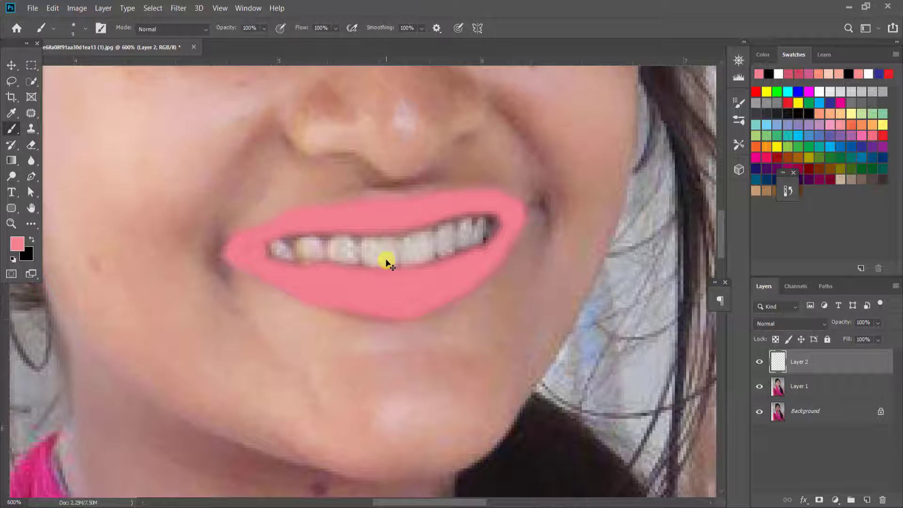
- Set the blend mode of the painted lip layer to Soft Light so the pink blends with the lips
{"action": "left_click", "coordinate": [386, 260], "text": "ctrl+alt"}
{"action": "left_click", "coordinate": [386, 259], "text": "ctrl+alt"}
{"action": "left_click", "coordinate": [367, 257], "text": "ctrl+alt"}
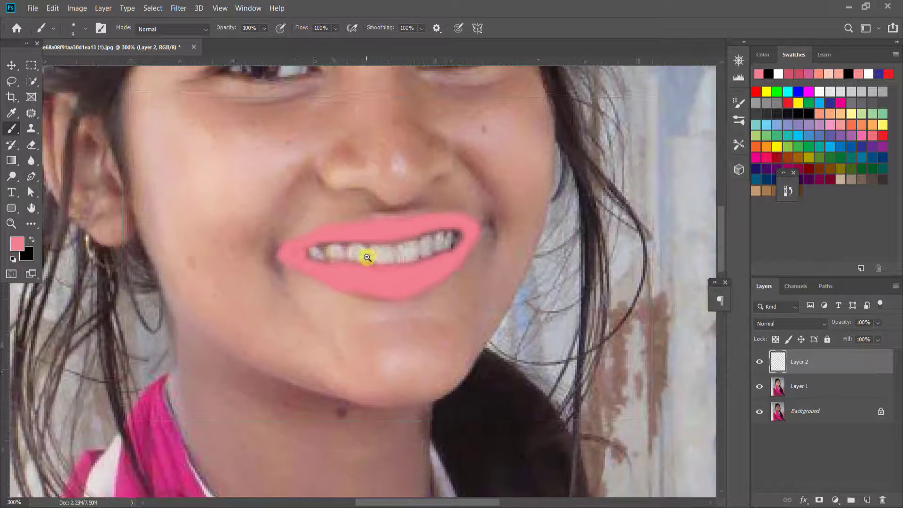
{"action": "left_click", "coordinate": [788, 323]}
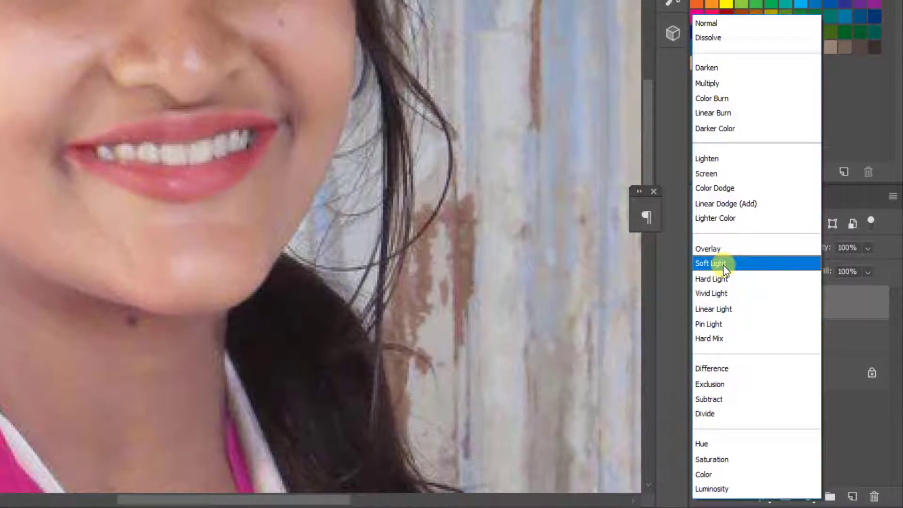
{"action": "left_click", "coordinate": [706, 254]}
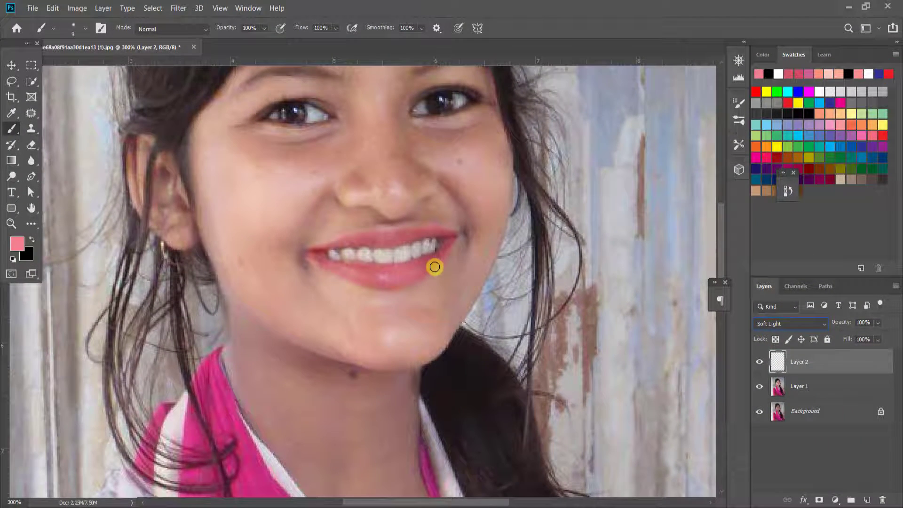
- Lower the Soft Light lip layer's opacity to 52% and compare the portrait with that layer hidden and shown
{"action": "left_click", "coordinate": [435, 266], "text": "ctrl+alt"}
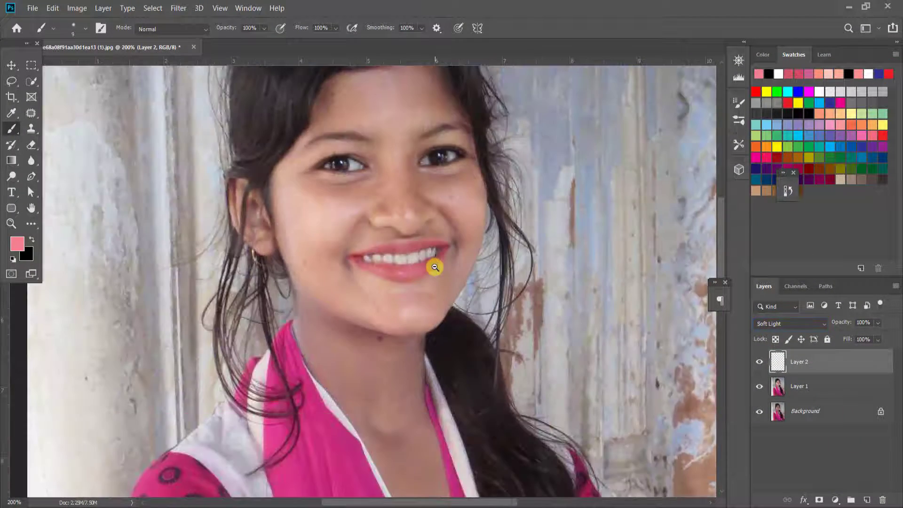
{"action": "left_click", "coordinate": [393, 272], "text": "ctrl"}
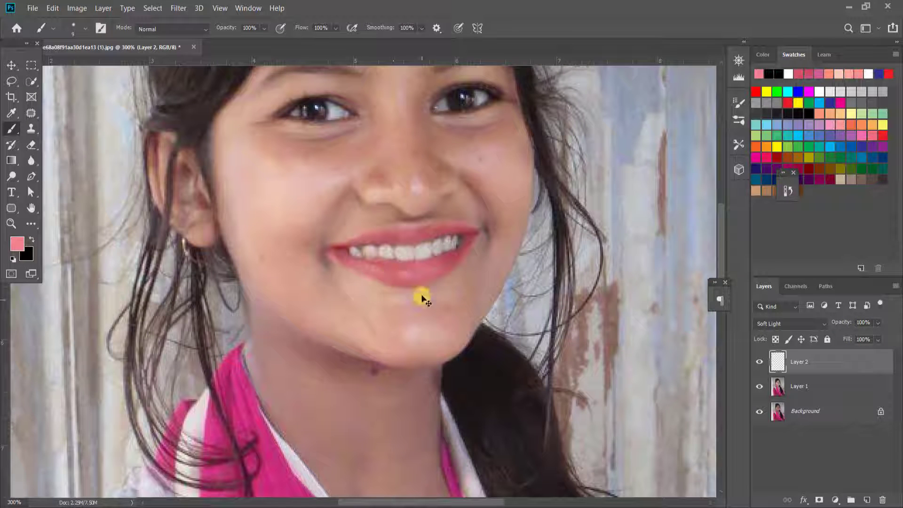
{"action": "left_click", "coordinate": [407, 250], "text": "ctrl"}
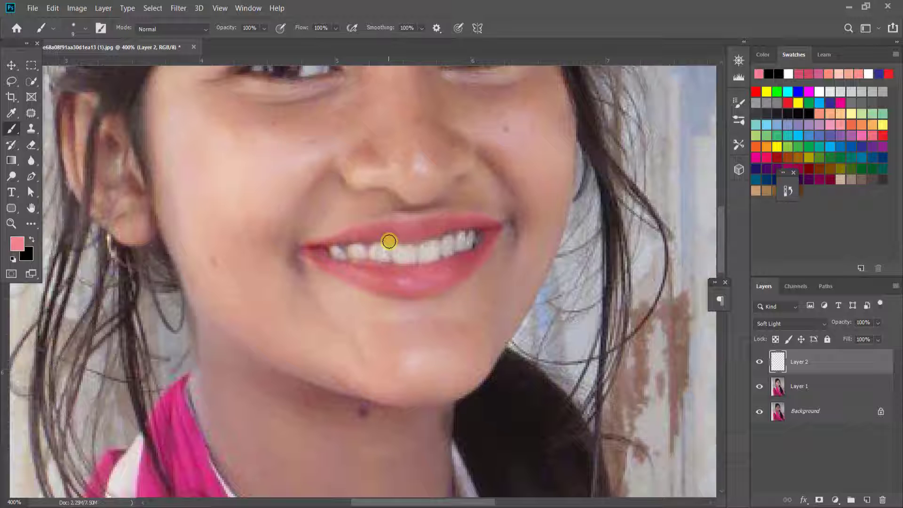
{"action": "left_click", "coordinate": [389, 241], "text": "ctrl+alt"}
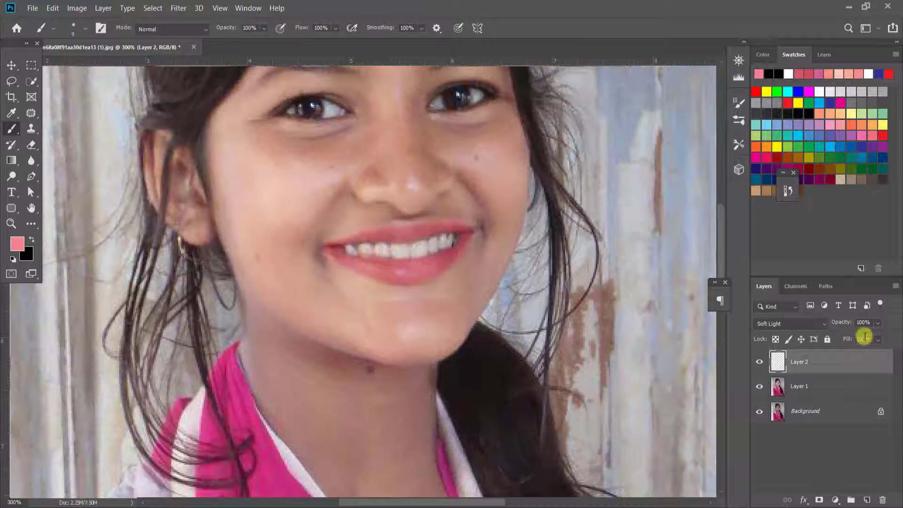
{"action": "left_click", "coordinate": [878, 322]}
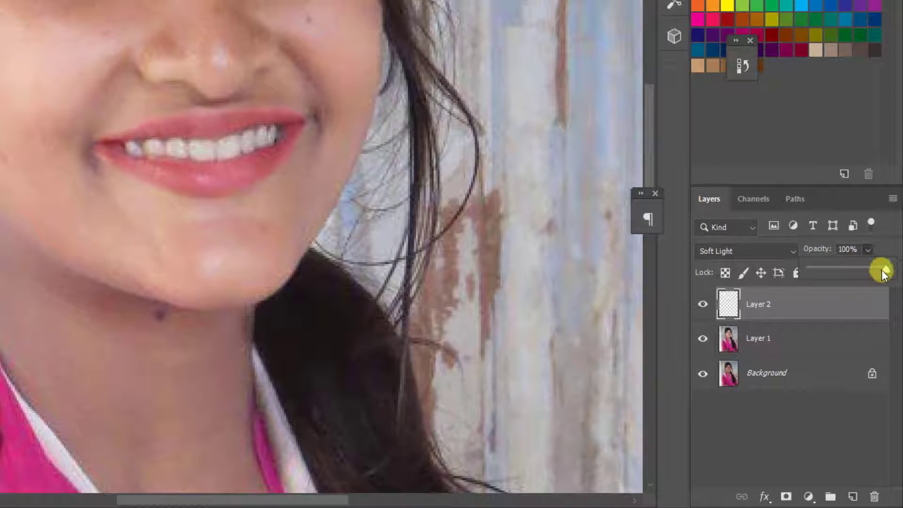
{"action": "left_click_drag", "start_coordinate": [868, 267], "coordinate": [865, 266]}
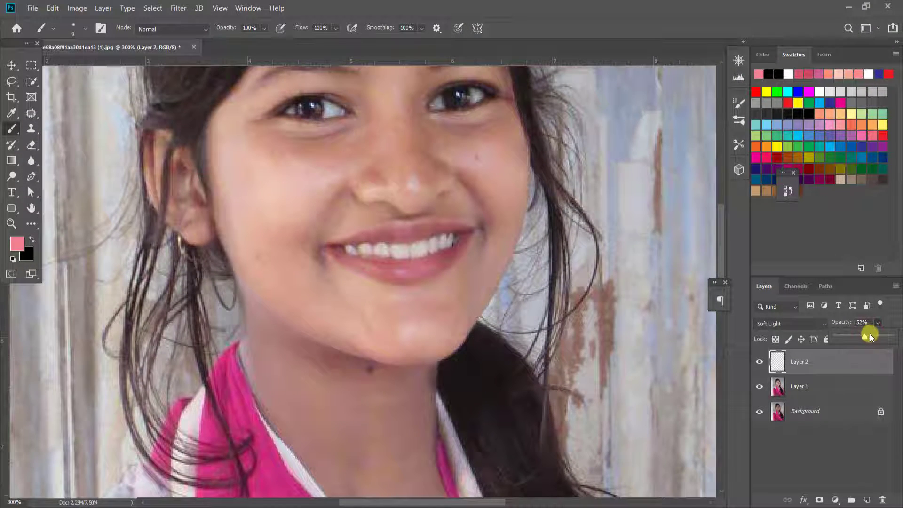
{"action": "left_click", "coordinate": [522, 295], "text": "ctrl+alt"}
{"action": "left_click", "coordinate": [522, 296], "text": "ctrl+alt"}
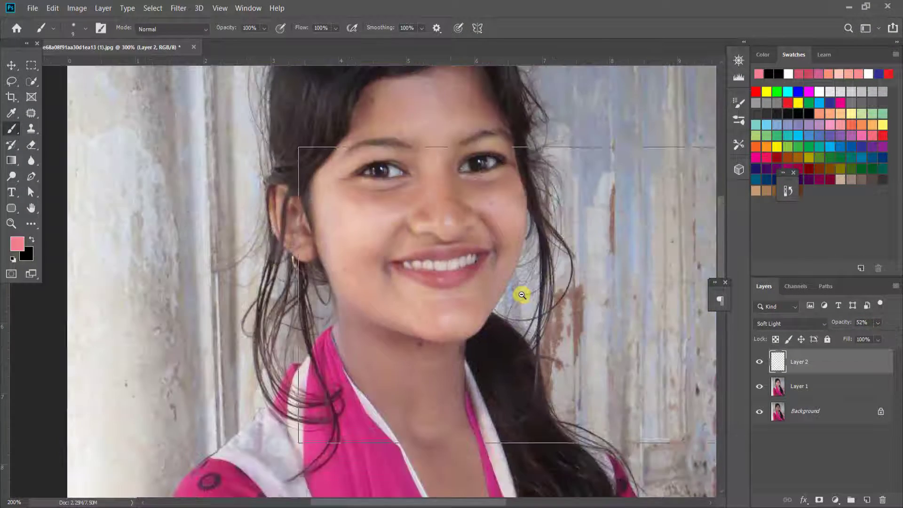
{"action": "left_click", "coordinate": [761, 363]}
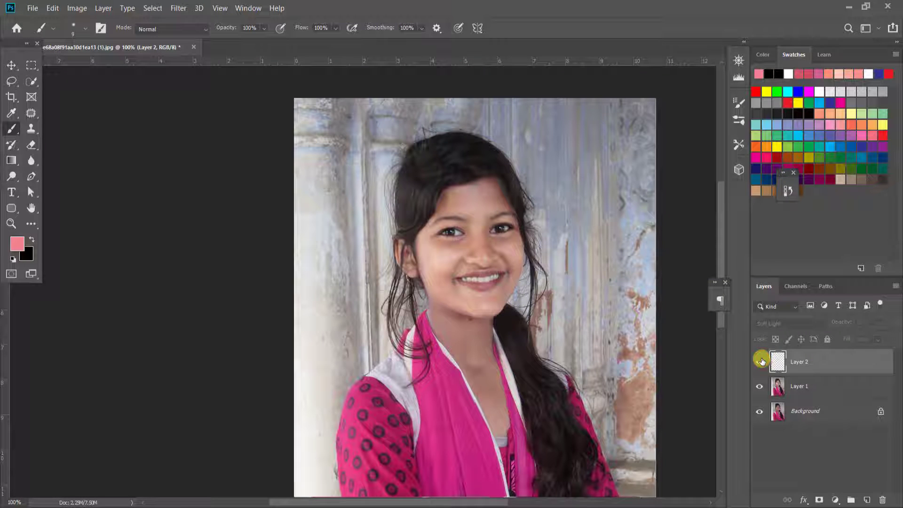
{"action": "left_click", "coordinate": [761, 362]}
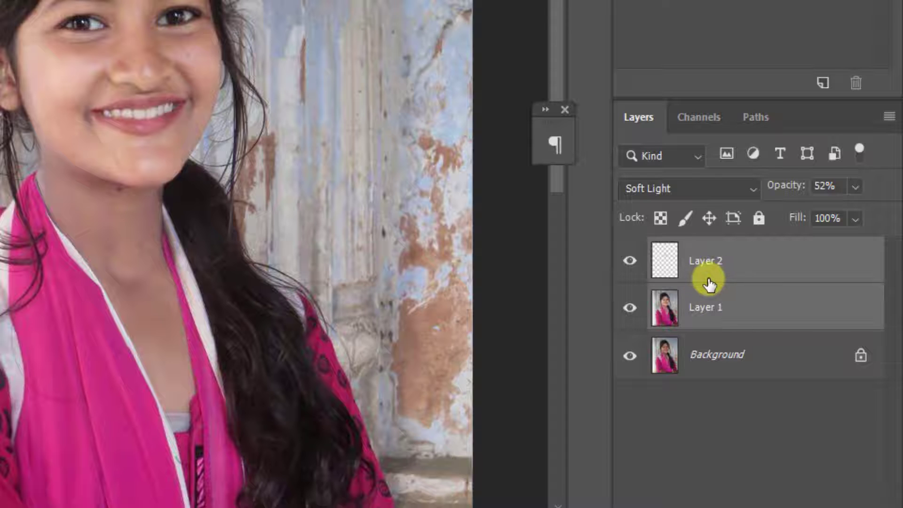
- Merge the lip tint layer with the retouched portrait layer and compare the merged result against the original background
{"action": "right_click", "coordinate": [715, 278]}
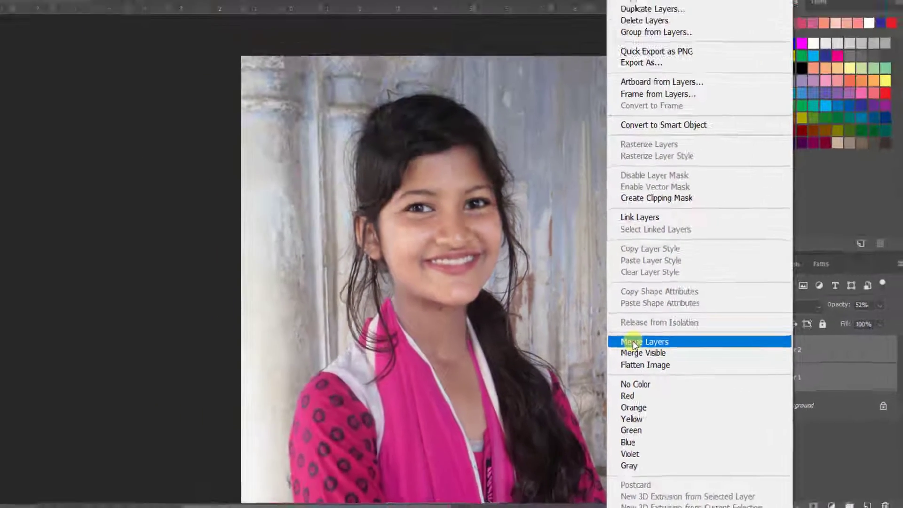
{"action": "left_click", "coordinate": [441, 246]}
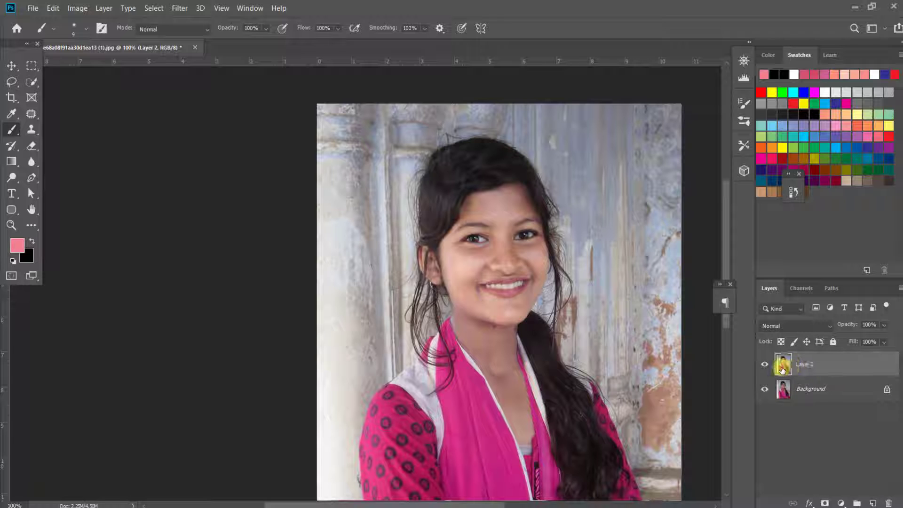
{"action": "left_click", "coordinate": [765, 364]}
{"action": "left_click", "coordinate": [765, 364]}
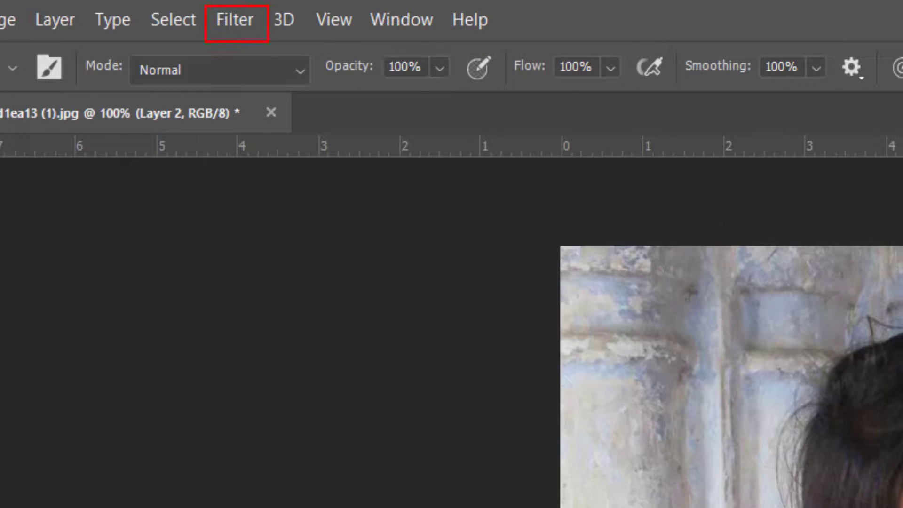
- Open the merged portrait layer in the Camera Raw Filter and set the Tint to +5
{"action": "left_click_drag", "start_coordinate": [902, 455], "coordinate": [840, 347]}
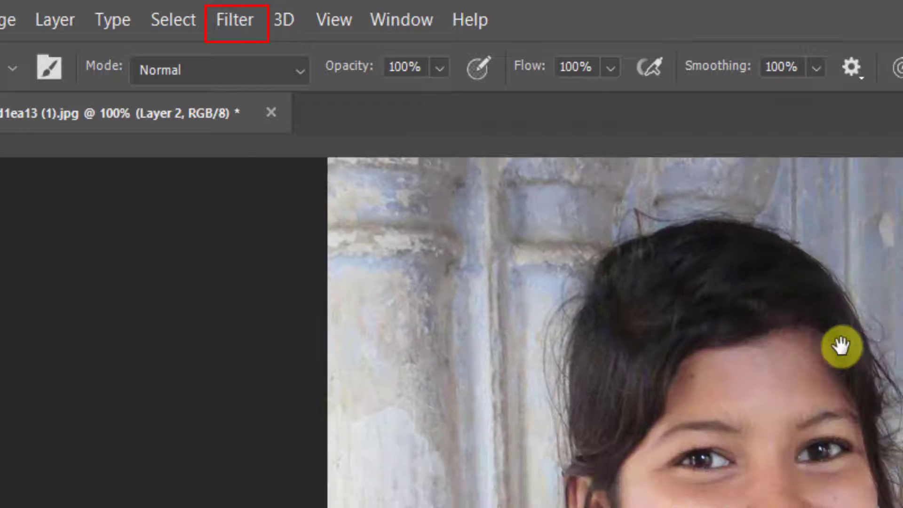
{"action": "left_click", "coordinate": [223, 19]}
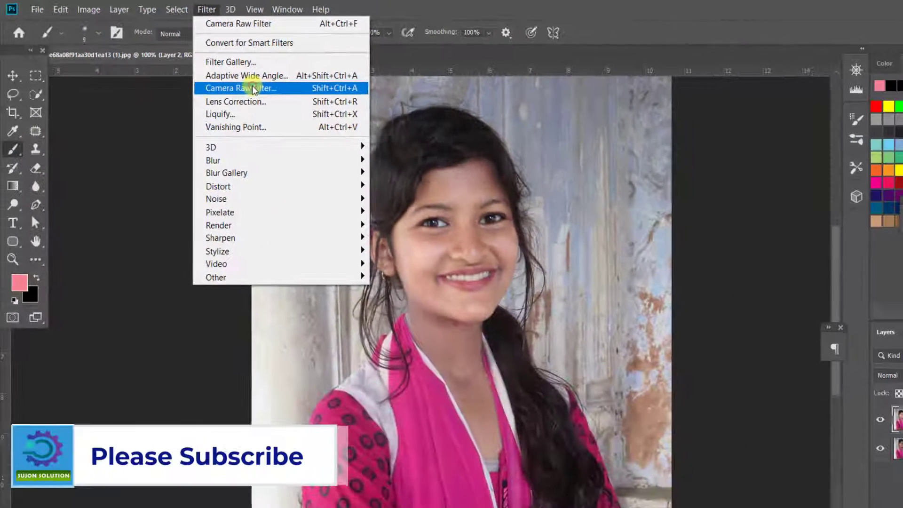
{"action": "left_click", "coordinate": [340, 183]}
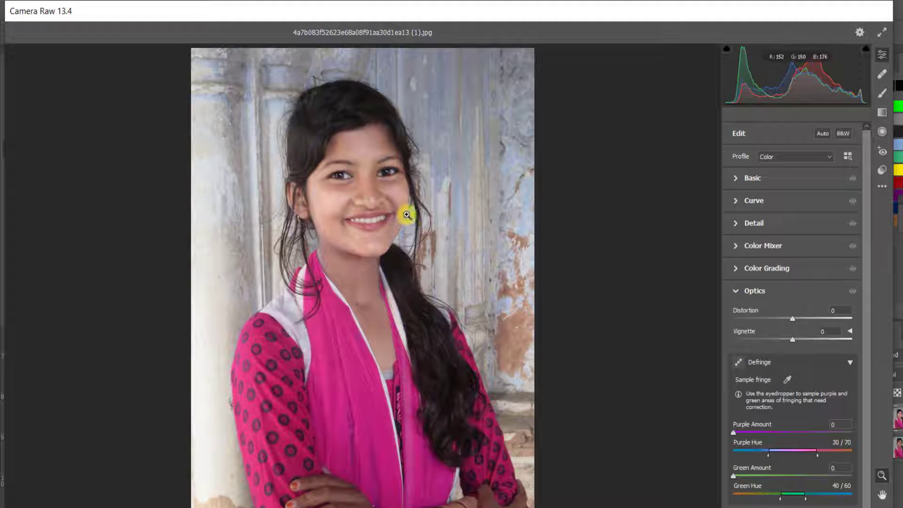
{"action": "left_click", "coordinate": [740, 178]}
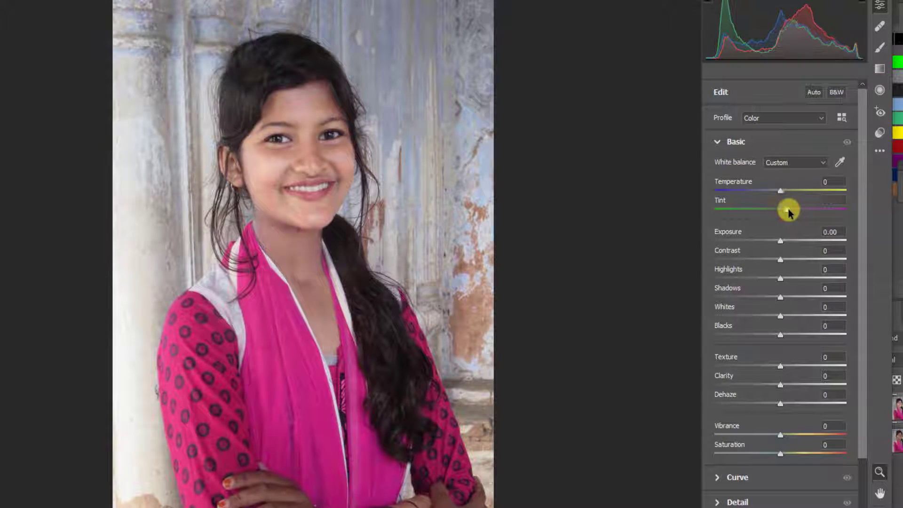
{"action": "mouse_move", "coordinate": [789, 213]}
{"action": "left_mouse_down"}
{"action": "mouse_move", "coordinate": [798, 209]}
{"action": "mouse_move", "coordinate": [785, 211]}
{"action": "left_mouse_up"}
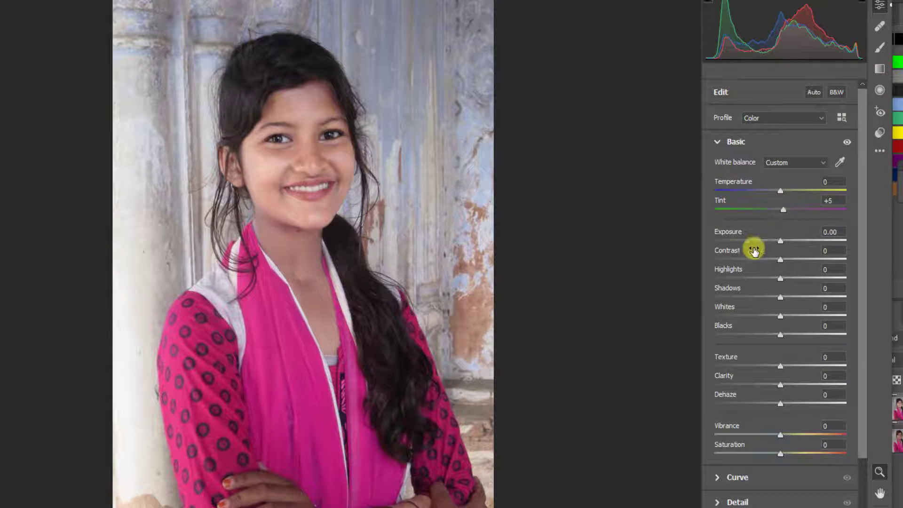
- Set Exposure to +0.10, Contrast to +38, Highlights to -41, Shadows to -19, Whites to +22 and Blacks to -21
{"action": "left_click_drag", "start_coordinate": [780, 245], "coordinate": [805, 263]}
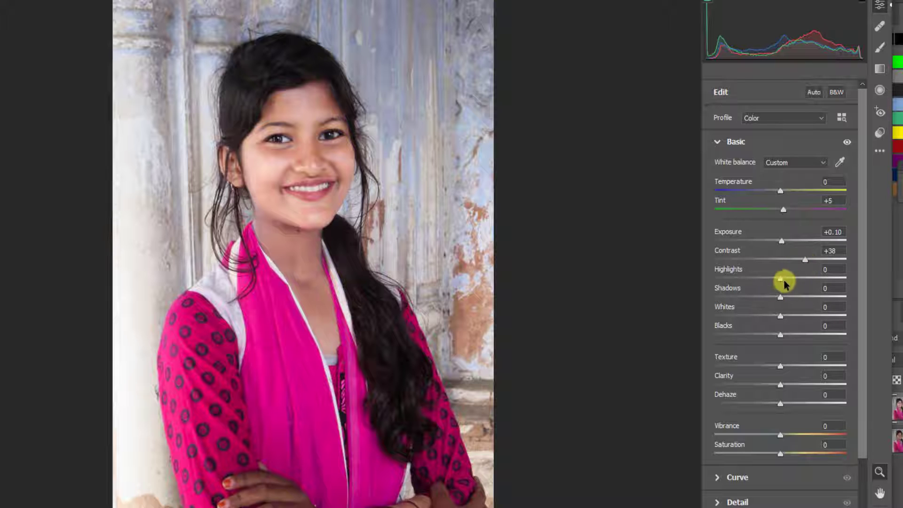
{"action": "left_click_drag", "start_coordinate": [751, 280], "coordinate": [768, 299]}
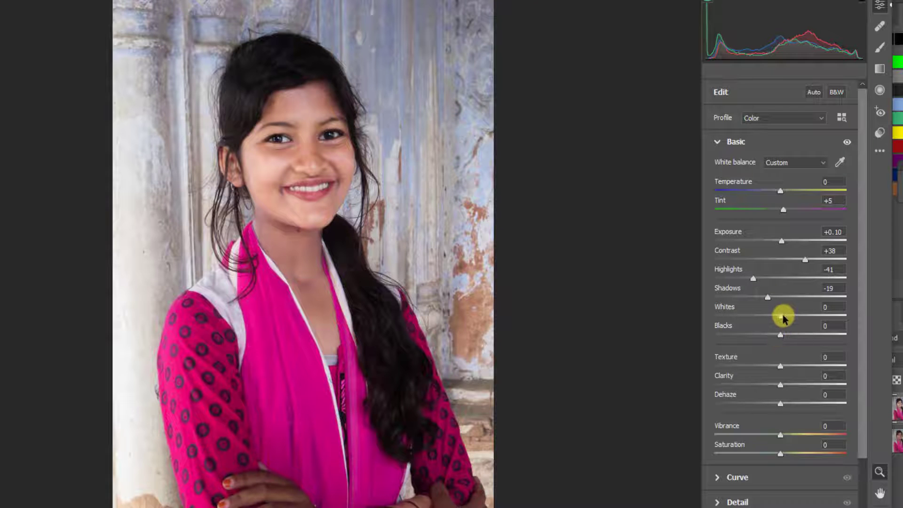
{"action": "left_click_drag", "start_coordinate": [808, 320], "coordinate": [770, 343]}
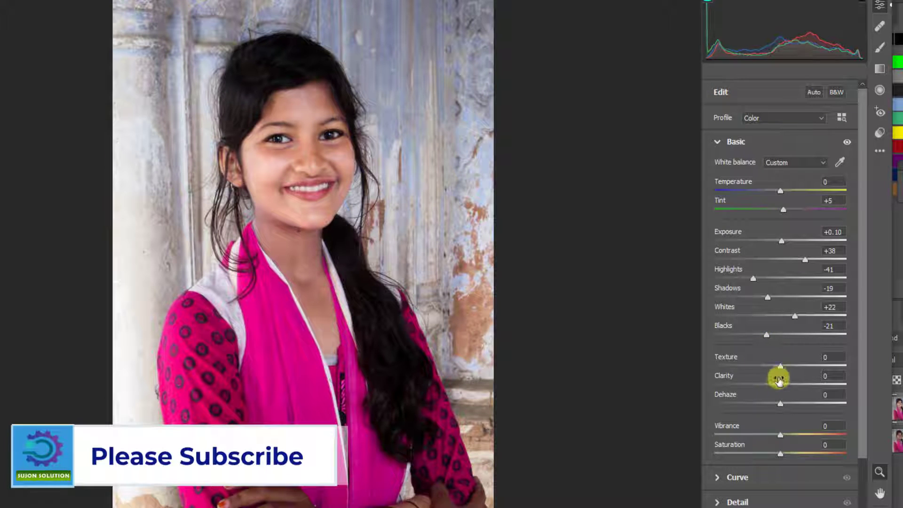
- Set Texture to -100, Clarity to +26, Dehaze to +6, Vibrance to +4 and Saturation to +3
{"action": "left_click_drag", "start_coordinate": [802, 369], "coordinate": [757, 369]}
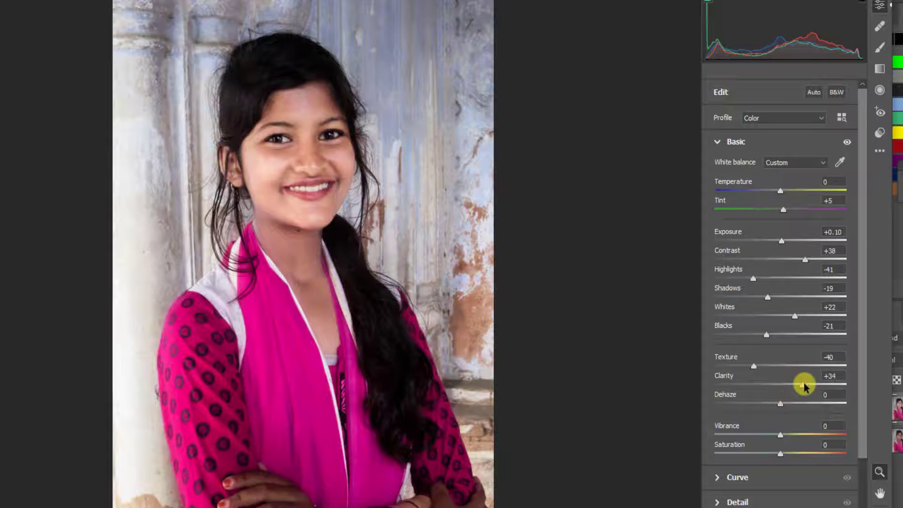
{"action": "mouse_move", "coordinate": [811, 386]}
{"action": "left_mouse_down"}
{"action": "mouse_move", "coordinate": [826, 388]}
{"action": "mouse_move", "coordinate": [750, 391]}
{"action": "mouse_move", "coordinate": [809, 392]}
{"action": "left_mouse_up"}
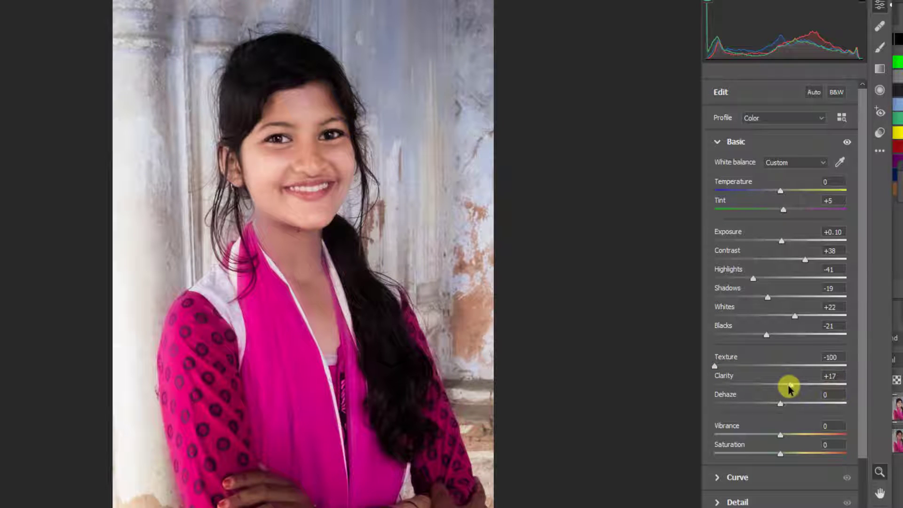
{"action": "scroll", "coordinate": [764, 382], "scroll_direction": "down", "scroll_amount": 2}
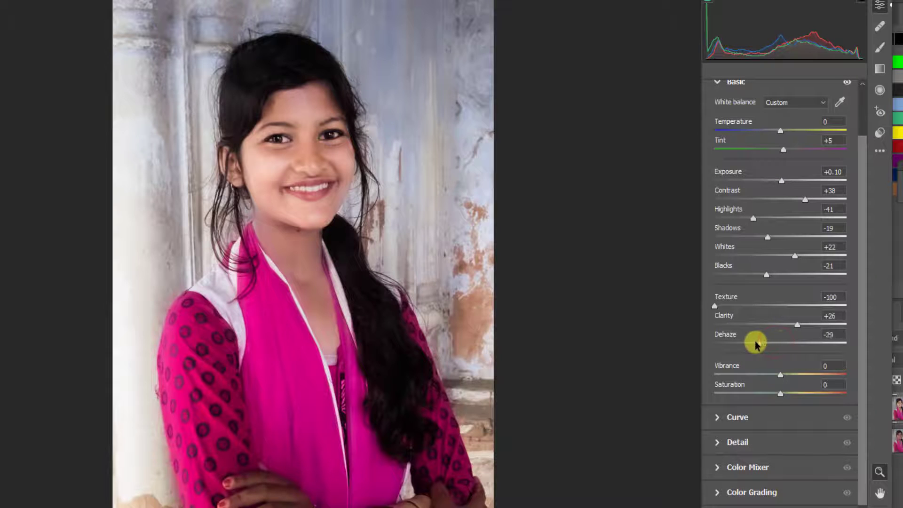
{"action": "left_click_drag", "start_coordinate": [756, 345], "coordinate": [783, 346]}
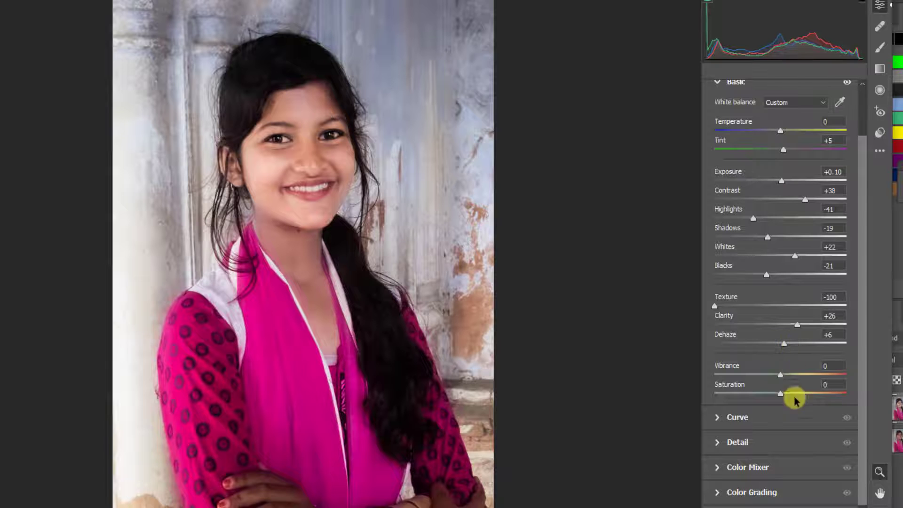
{"action": "mouse_move", "coordinate": [782, 380]}
{"action": "left_mouse_down"}
{"action": "mouse_move", "coordinate": [762, 375]}
{"action": "mouse_move", "coordinate": [785, 381]}
{"action": "mouse_move", "coordinate": [756, 391]}
{"action": "mouse_move", "coordinate": [779, 396]}
{"action": "left_mouse_up"}
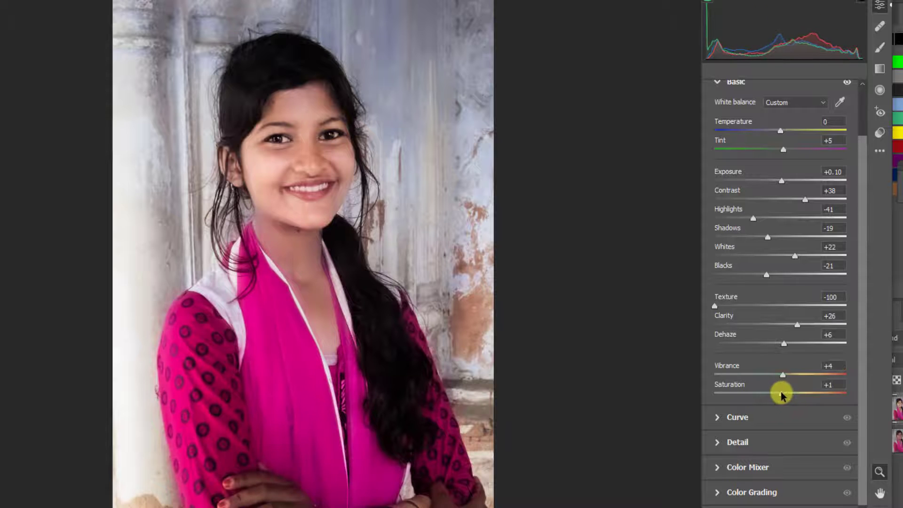
- Darken the portrait's edges with a Vignetting value of -27 and apply the Camera Raw adjustments to the layer
{"action": "scroll", "coordinate": [783, 431], "scroll_direction": "down", "scroll_amount": 2}
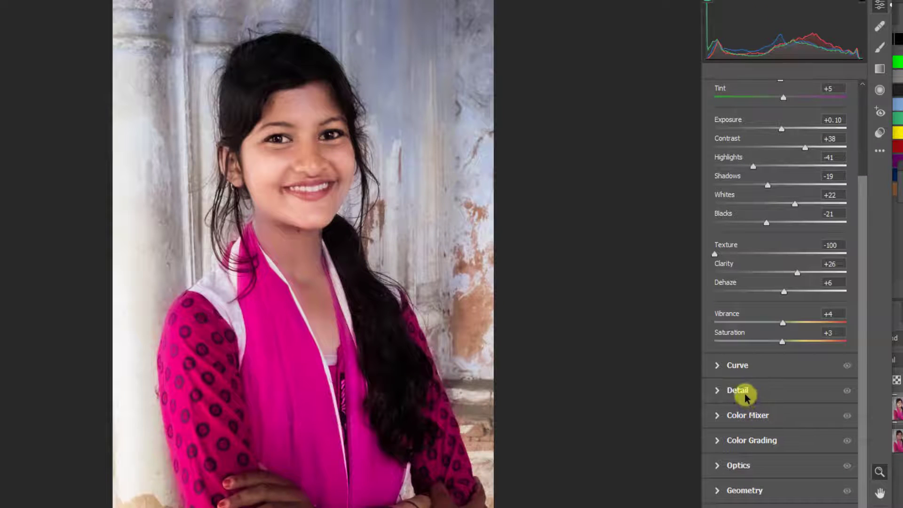
{"action": "left_click", "coordinate": [716, 443]}
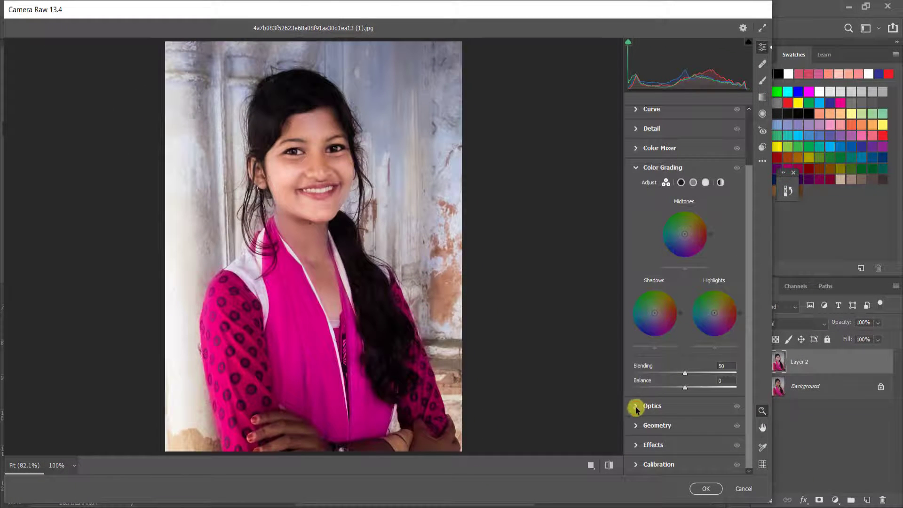
{"action": "left_click", "coordinate": [637, 408]}
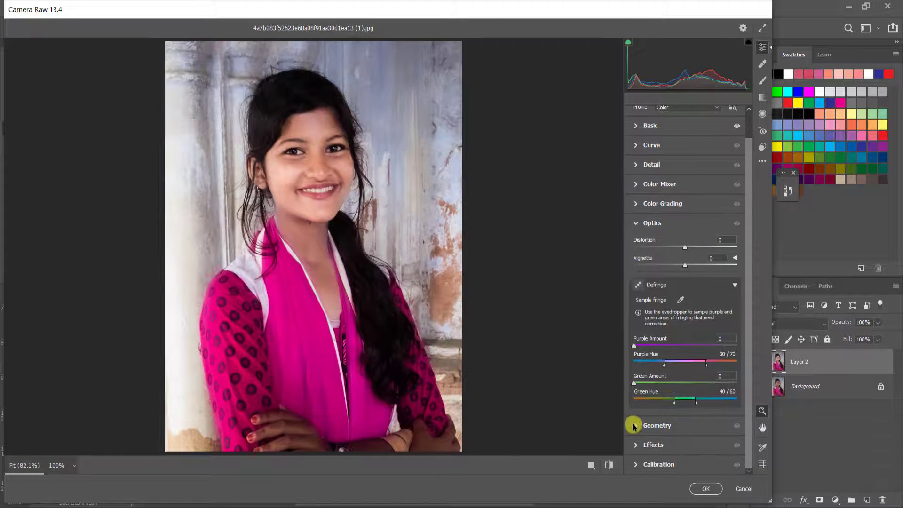
{"action": "left_click", "coordinate": [634, 426]}
{"action": "left_click", "coordinate": [635, 350]}
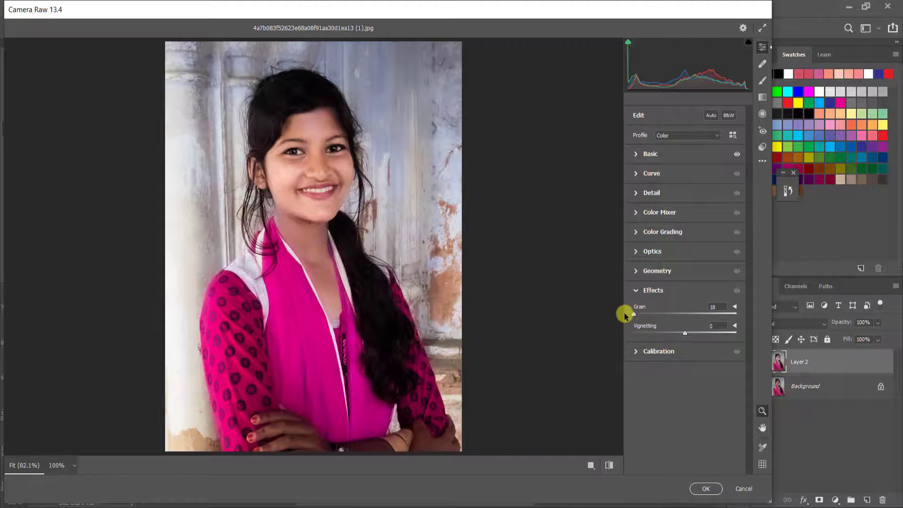
{"action": "left_click_drag", "start_coordinate": [684, 334], "coordinate": [671, 332]}
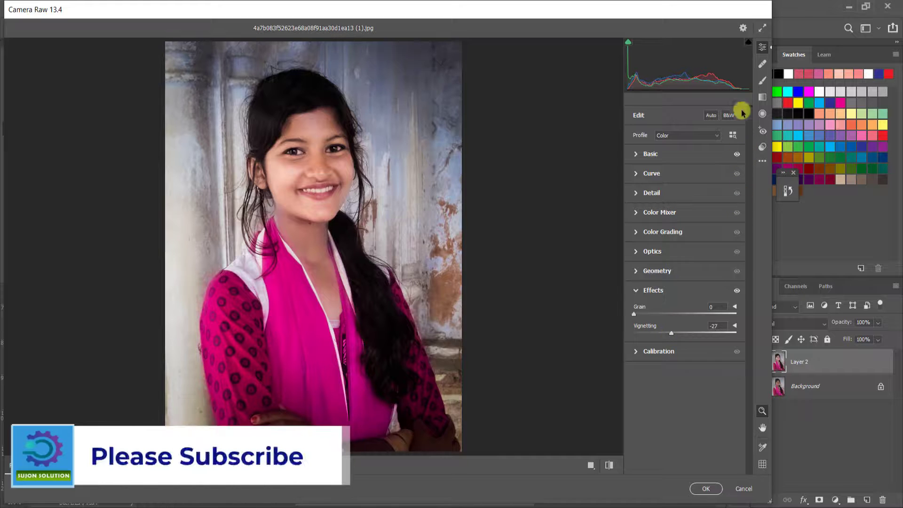
{"action": "left_click", "coordinate": [701, 489]}
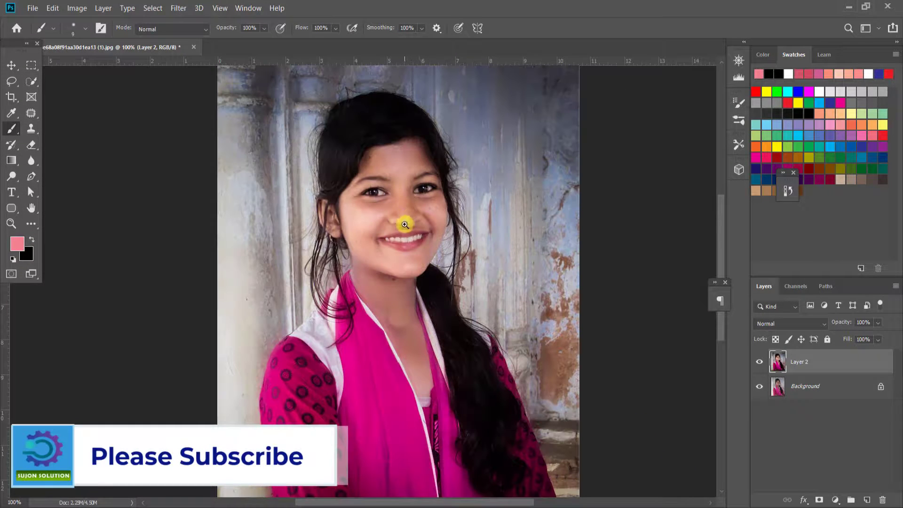
- Compare the finished portrait with the original by hiding and showing the retouched layer
{"action": "left_click", "coordinate": [404, 225], "text": "alt"}
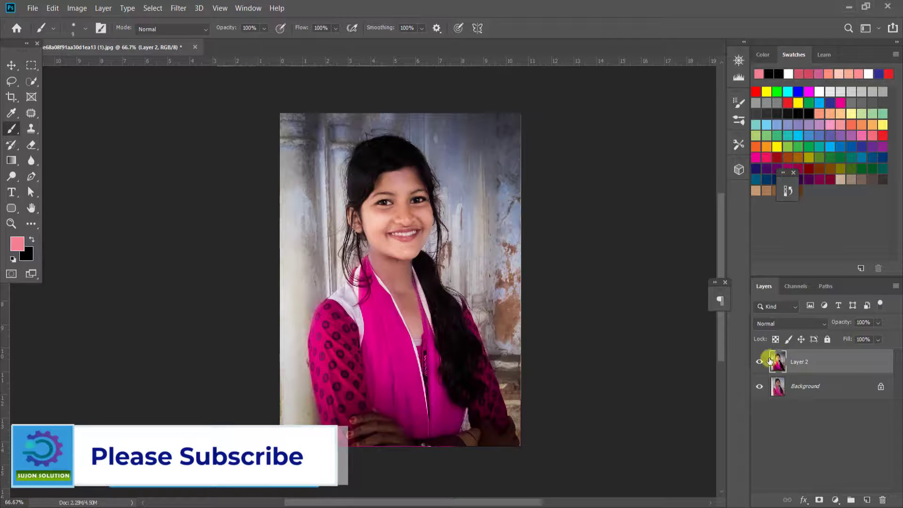
{"action": "left_click", "coordinate": [450, 246], "text": "ctrl"}
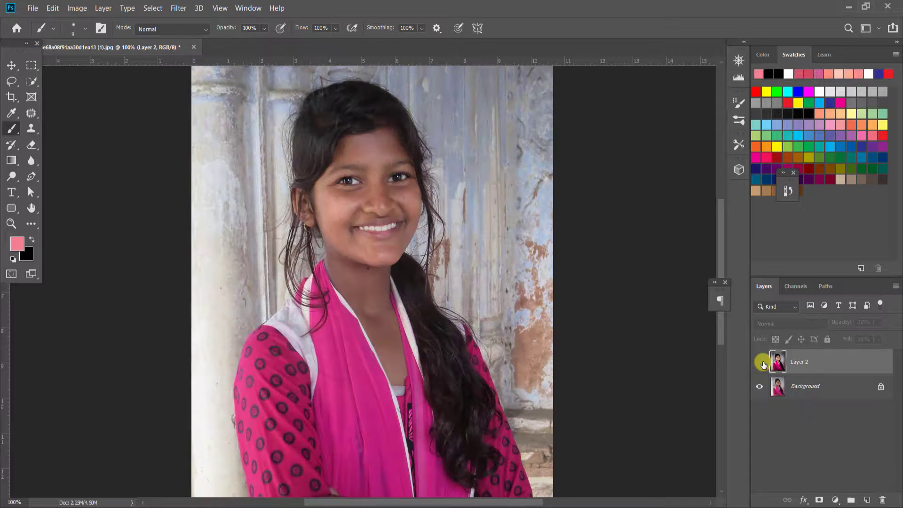
{"action": "left_click", "coordinate": [760, 362]}
{"action": "left_click", "coordinate": [761, 362]}
{"action": "left_click", "coordinate": [760, 363]}
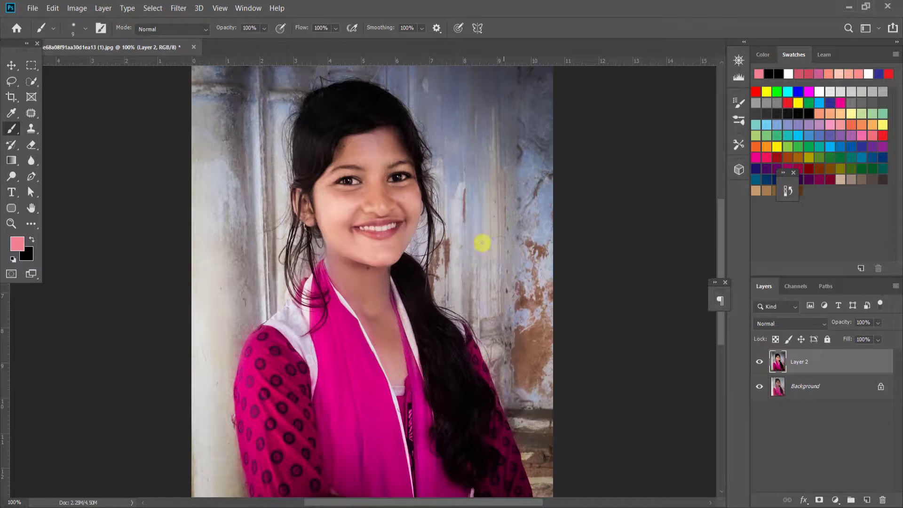